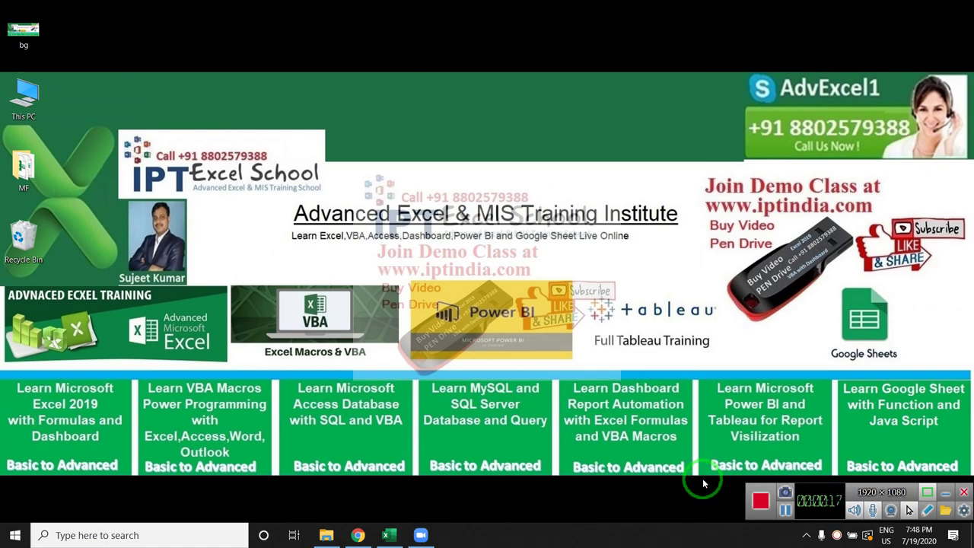
- Bring the Book3 workbook back to the front, showing the Ex-2 discount sheet
left_click(386, 532)
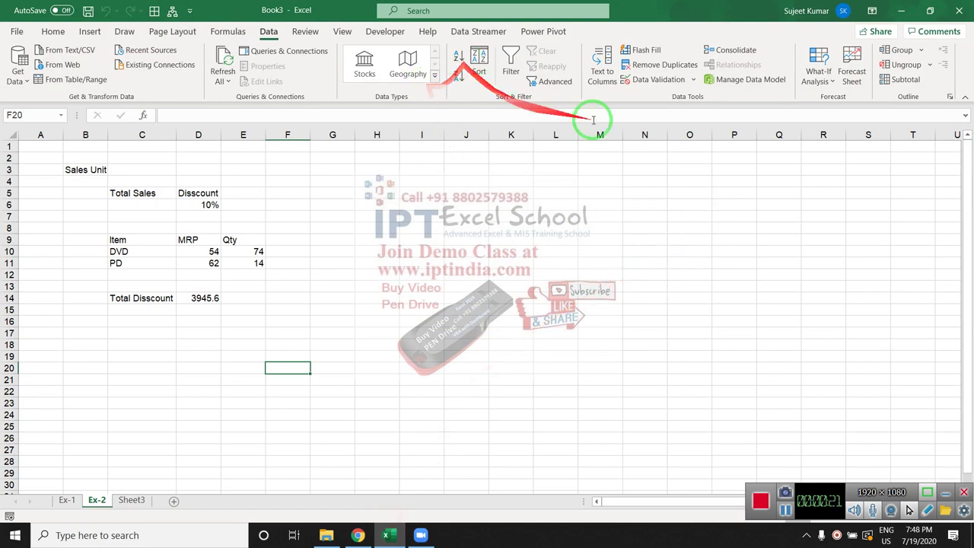
left_click(831, 82)
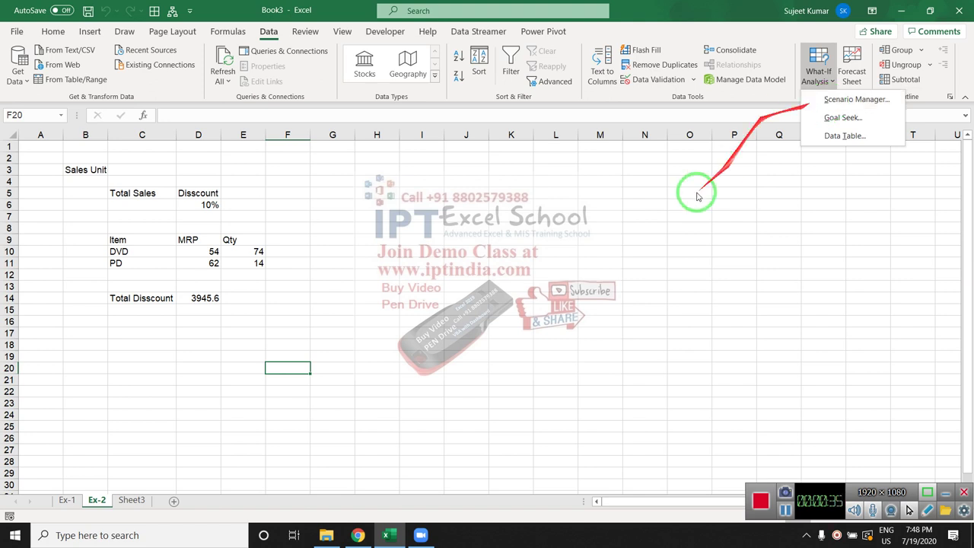
key("Escape")
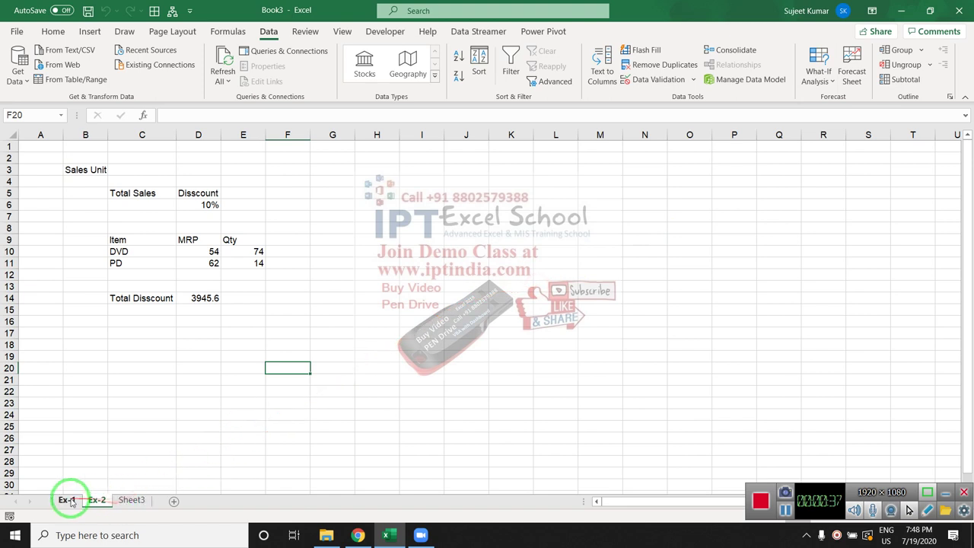
- Switch to Ex-1 and review Sales 5000, Cost 3500 and Profit =B1-B2 in A1:B3
left_click(67, 500)
left_click(143, 217)
left_click(46, 146)
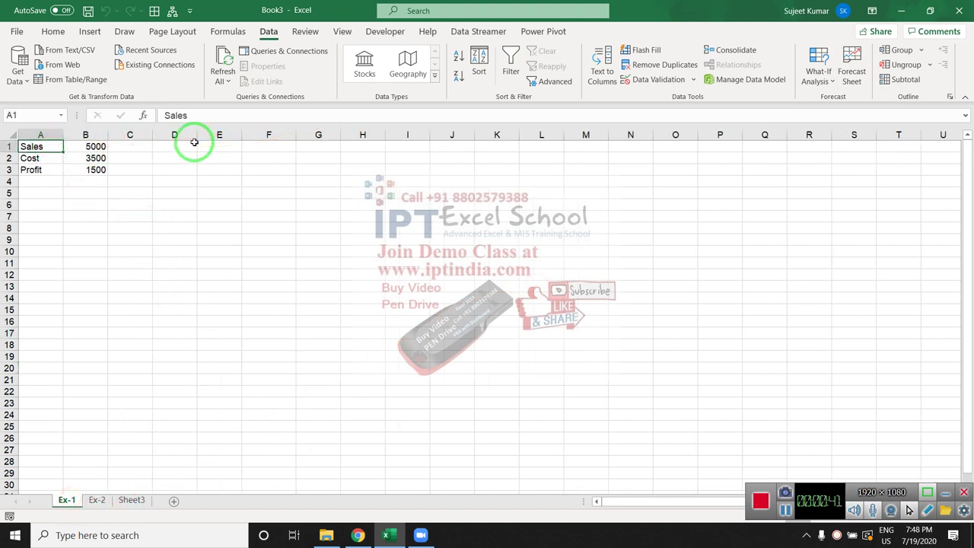
key("Right")
key("Down")
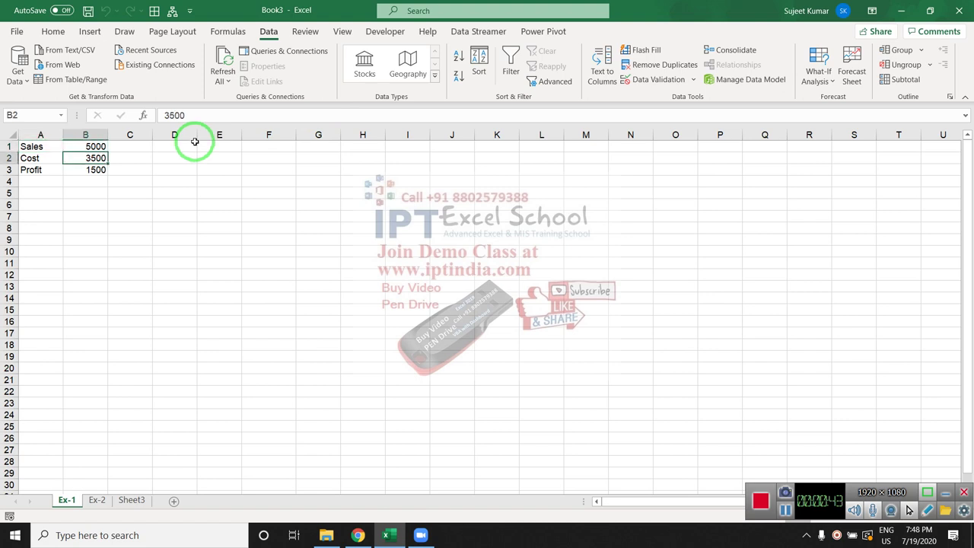
key("Down")
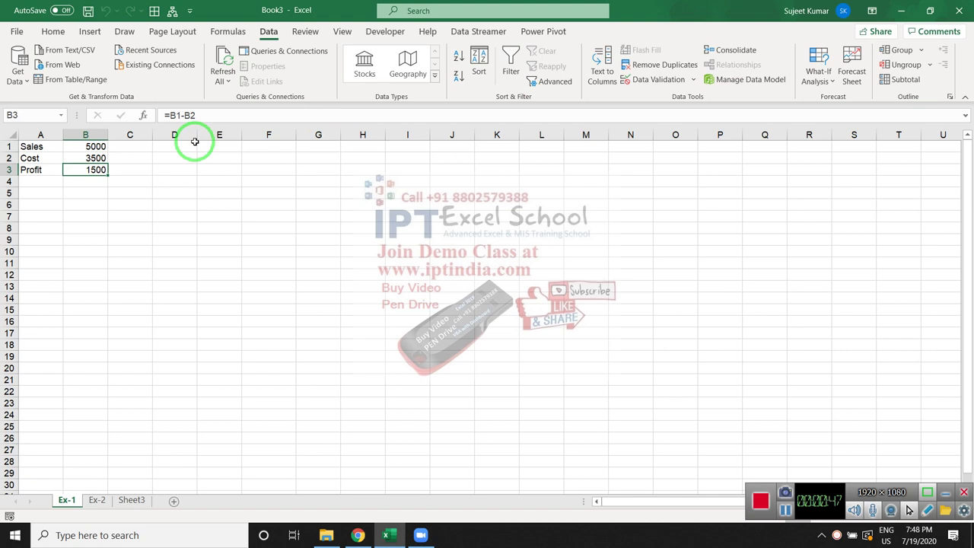
key("Up")
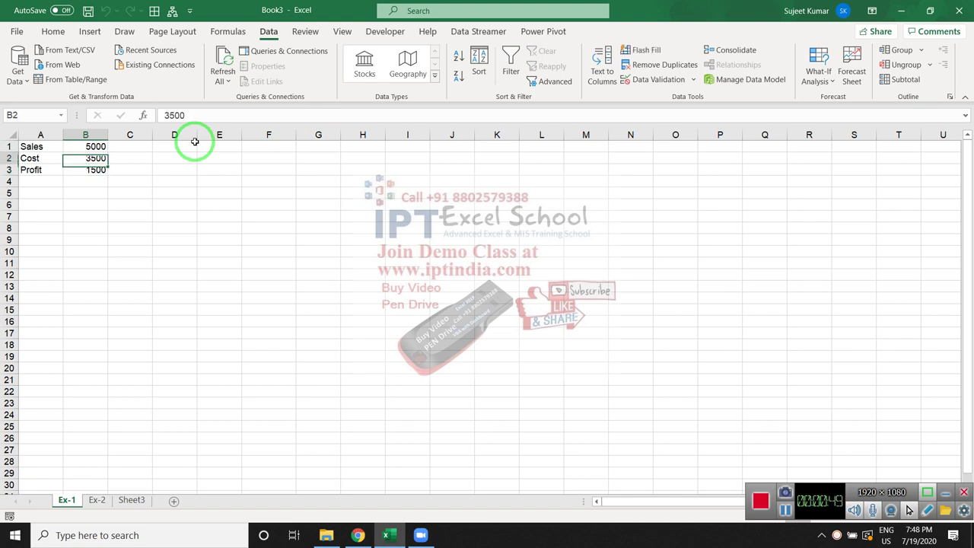
key("Up")
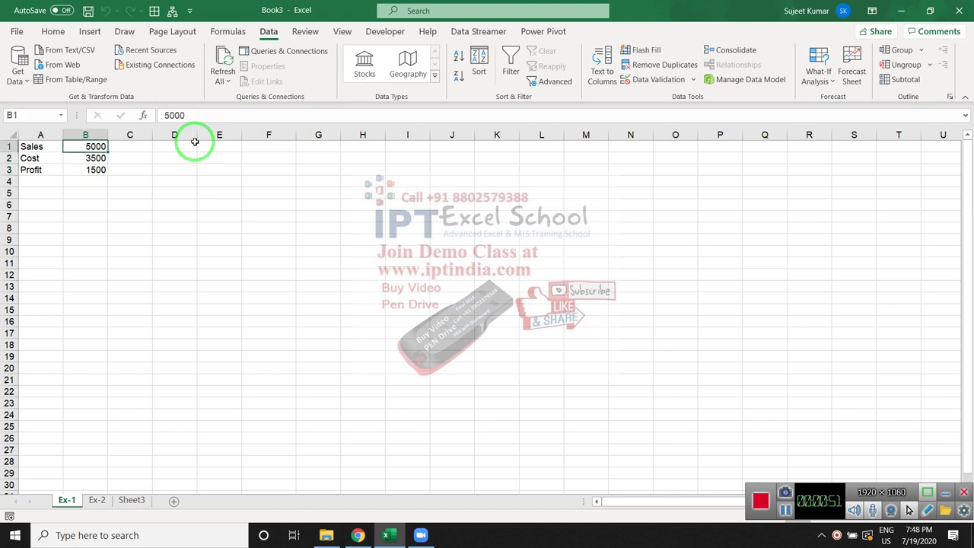
left_click_drag(46, 147, 90, 169)
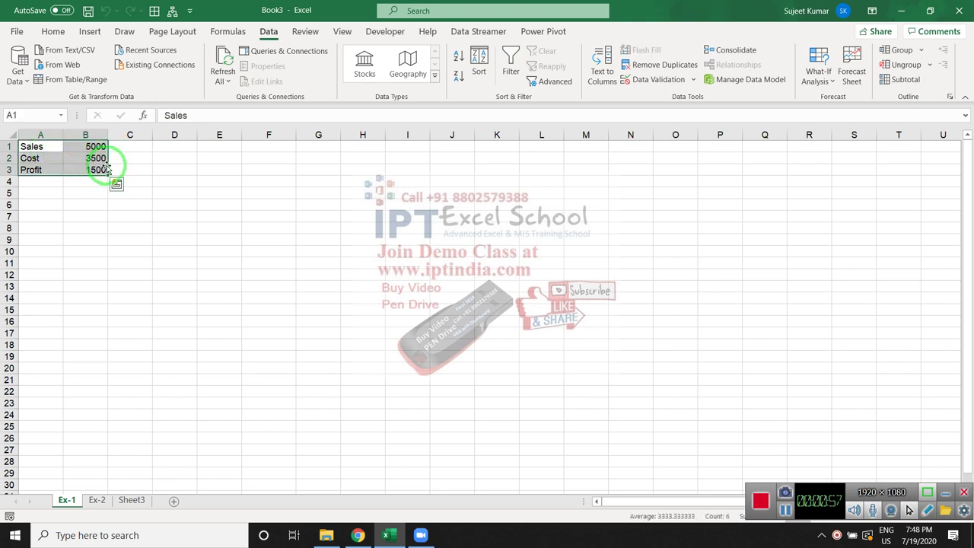
left_click(140, 179)
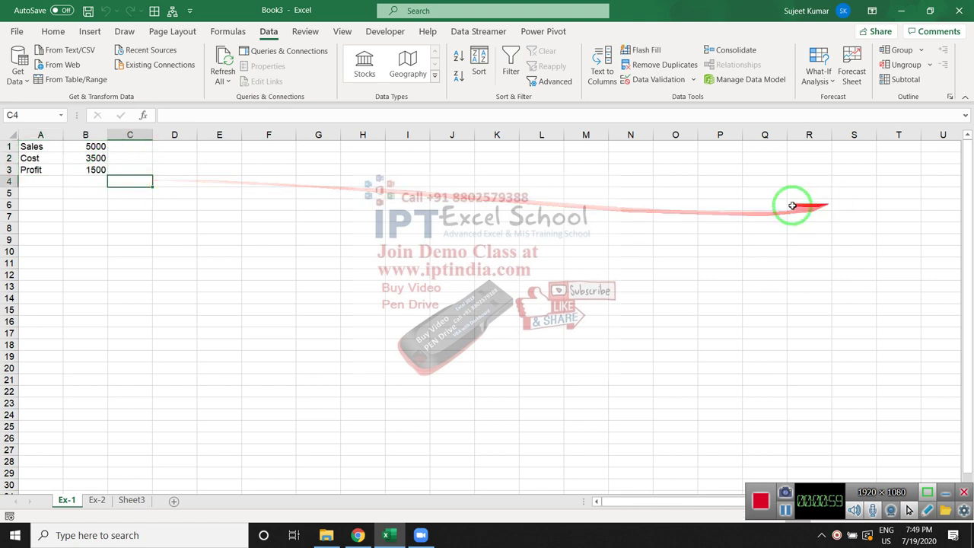
- Delete the existing Product Sales - Cost - Profit scenario in Scenario Manager
left_click(820, 76)
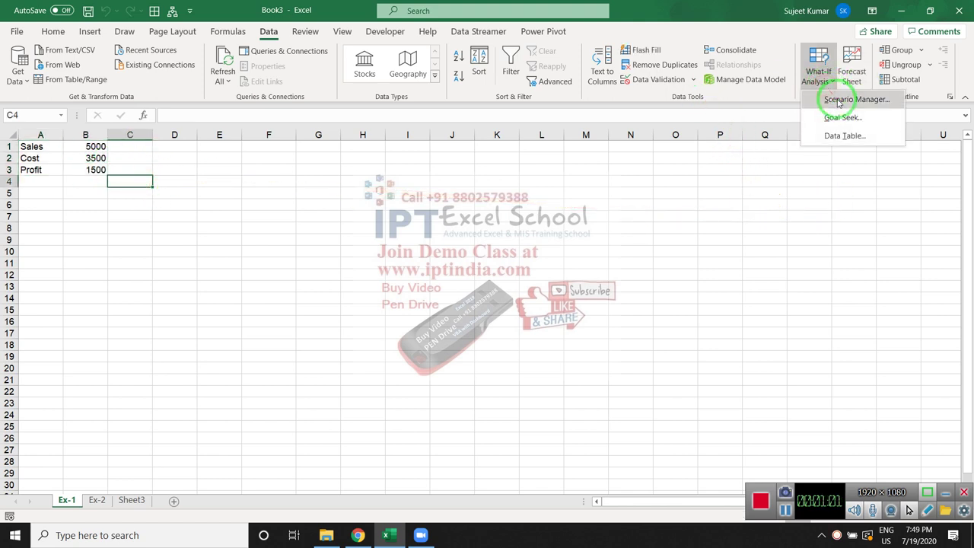
left_click(838, 100)
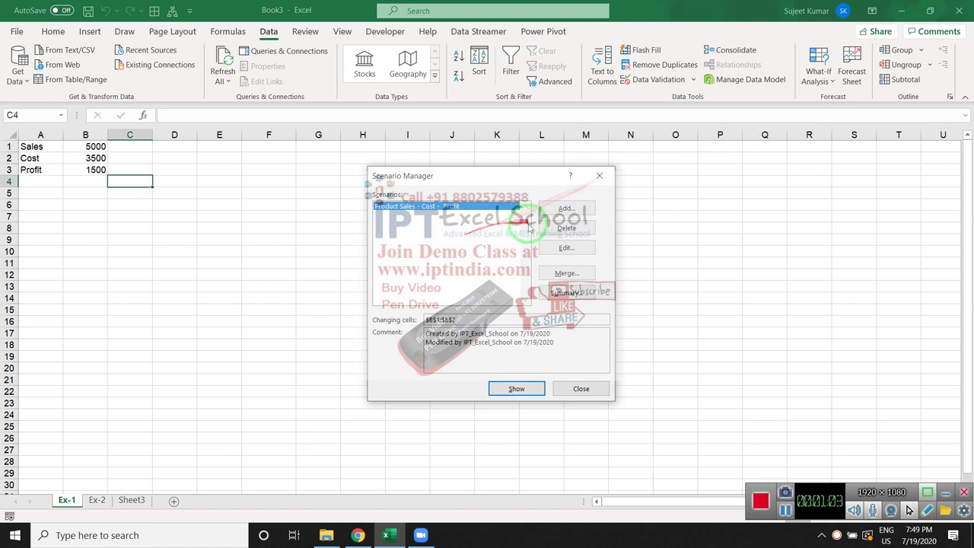
left_click(564, 229)
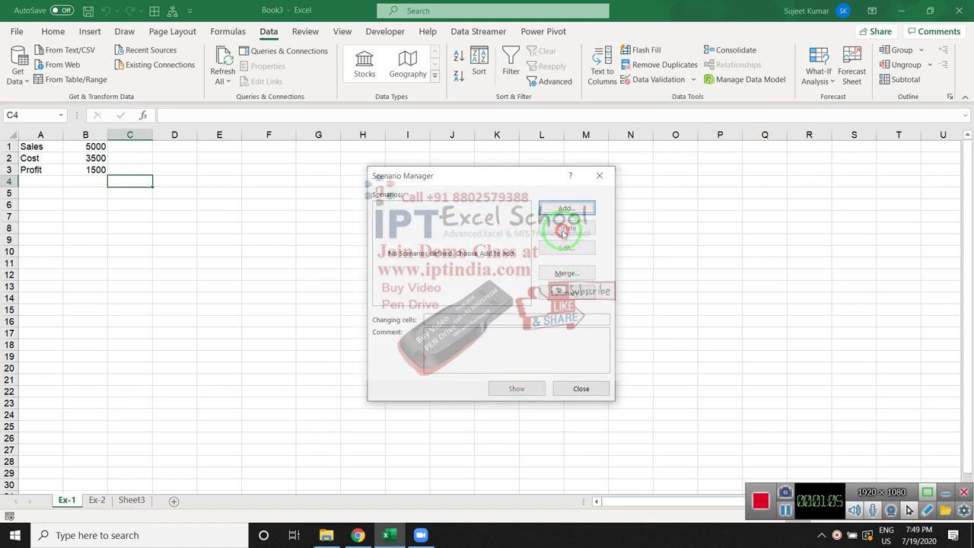
- Add a new scenario named 'Sales Product -Profit', removing the stray P from the name
left_click(567, 210)
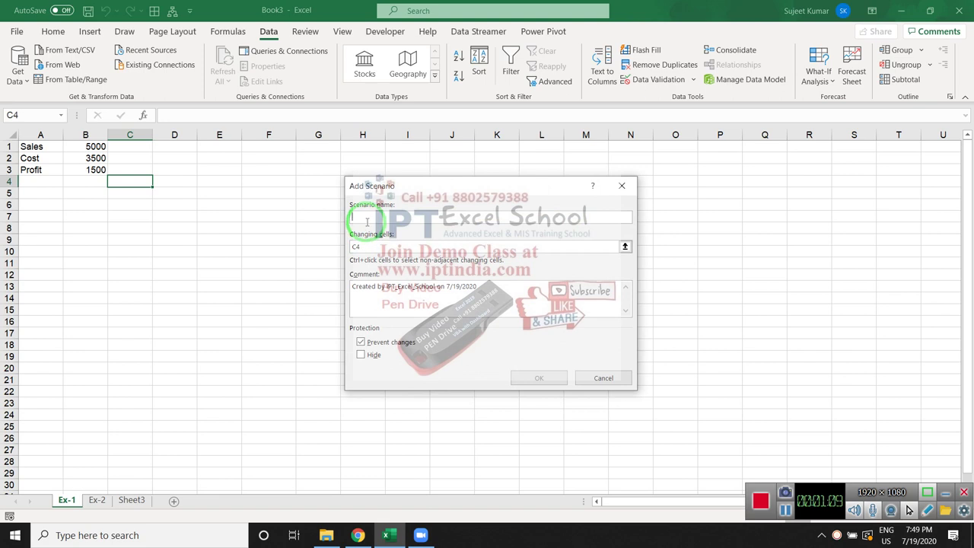
type("SA")
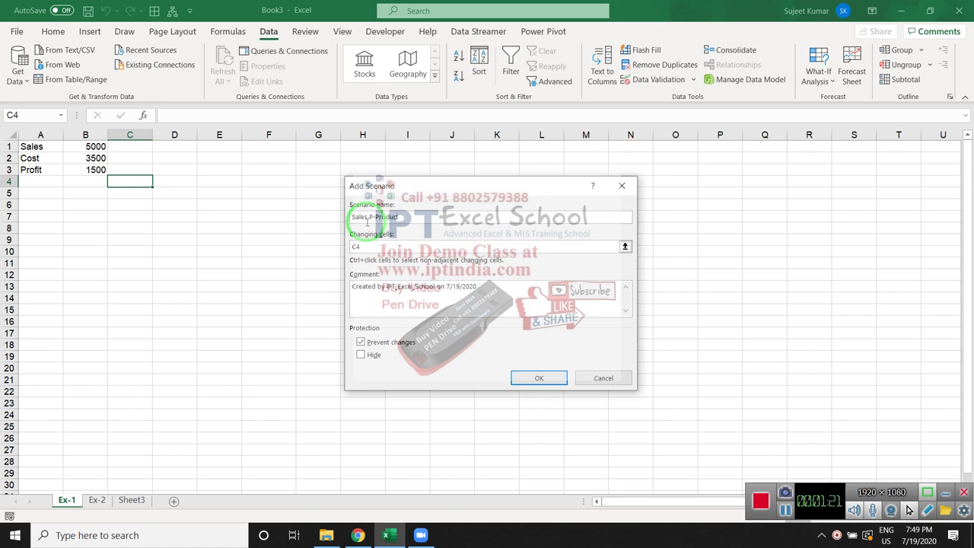
left_click_drag(473, 187, 173, 253)
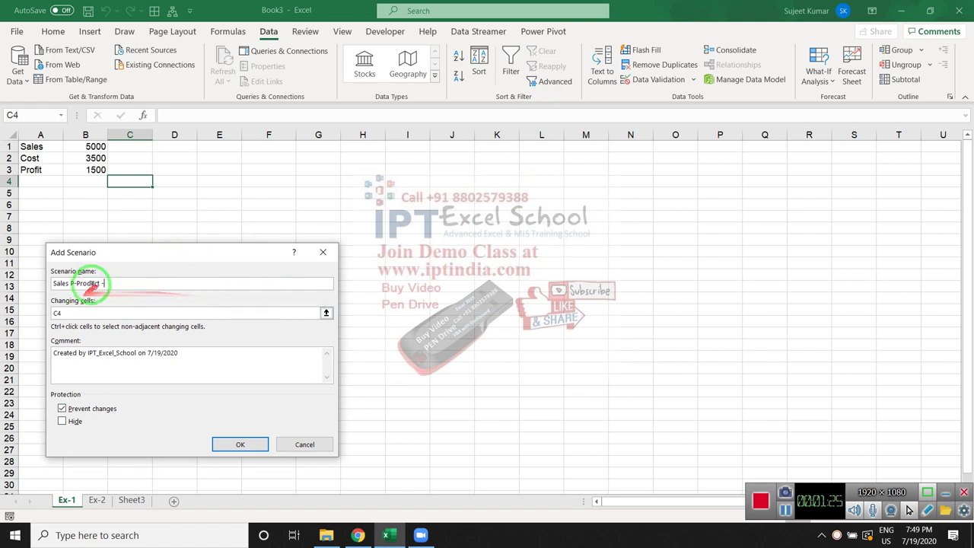
left_click(78, 283)
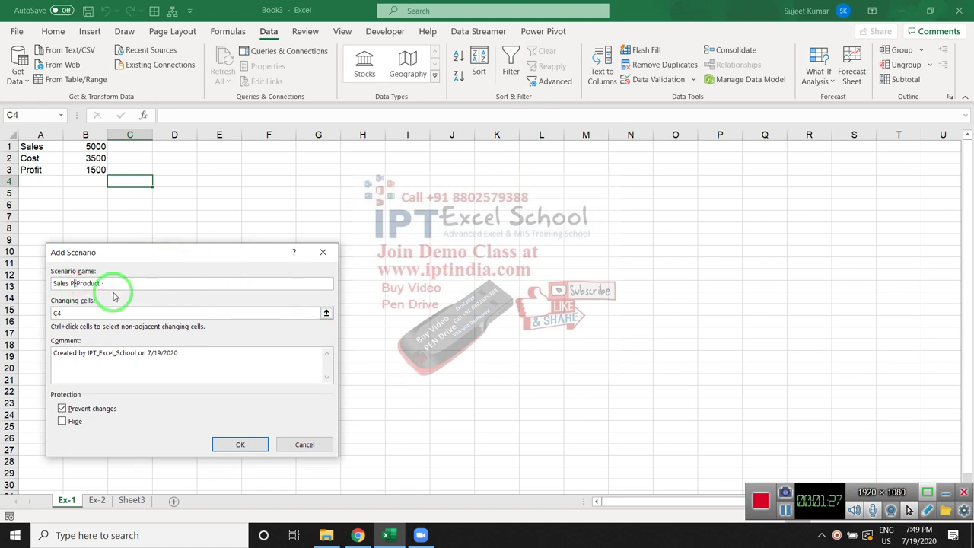
key("BackSpace")
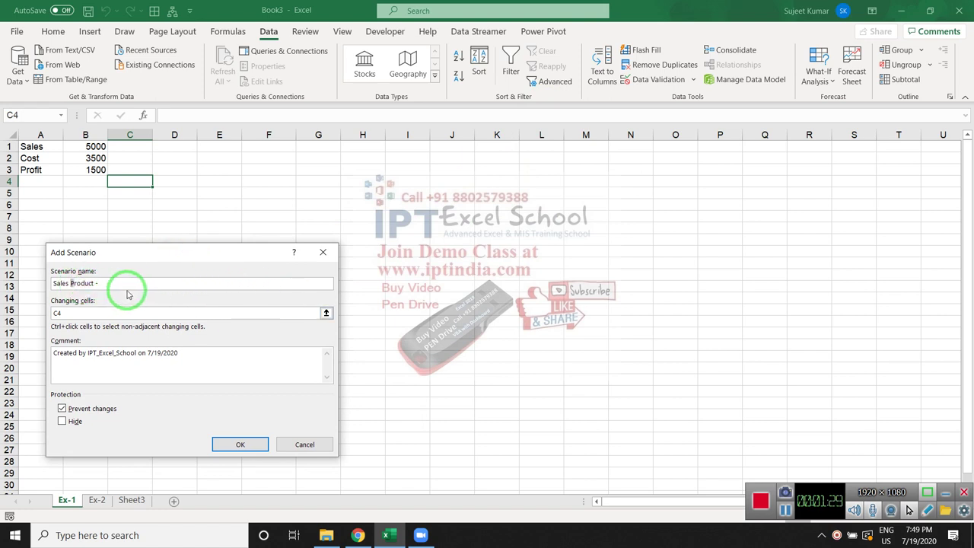
left_click(128, 284)
type("Profit")
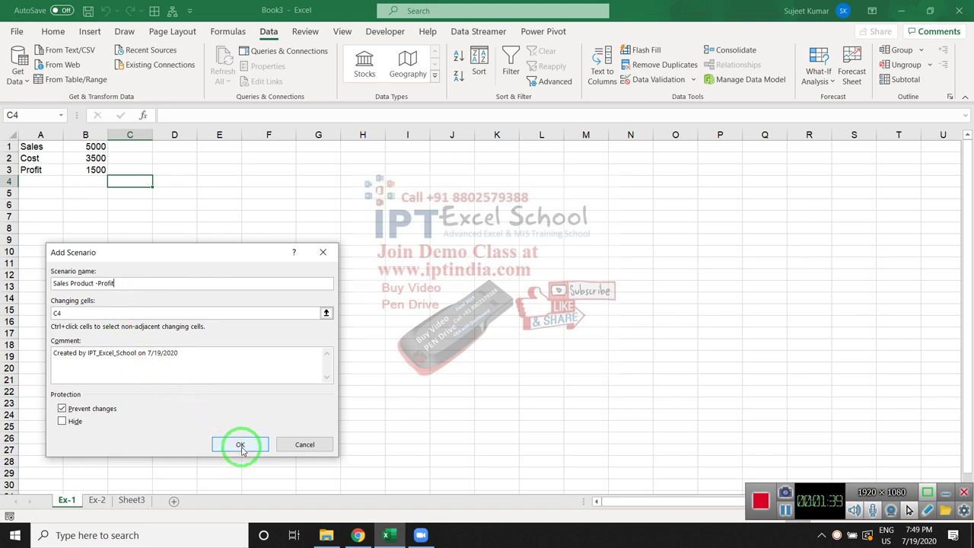
- Set the scenario's changing cells to B1:B2 and save it with values 5000 and 3500
left_click_drag(121, 251, 628, 179)
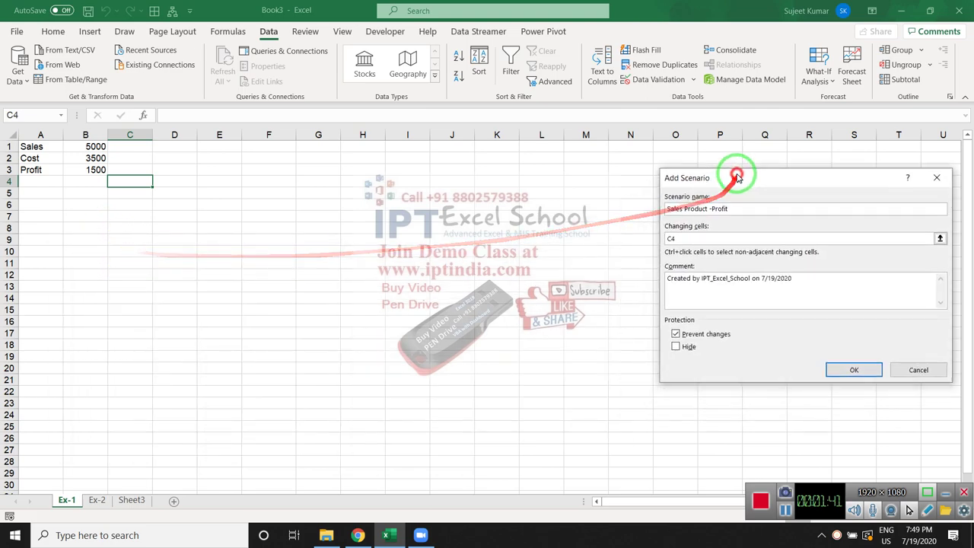
left_click(576, 241)
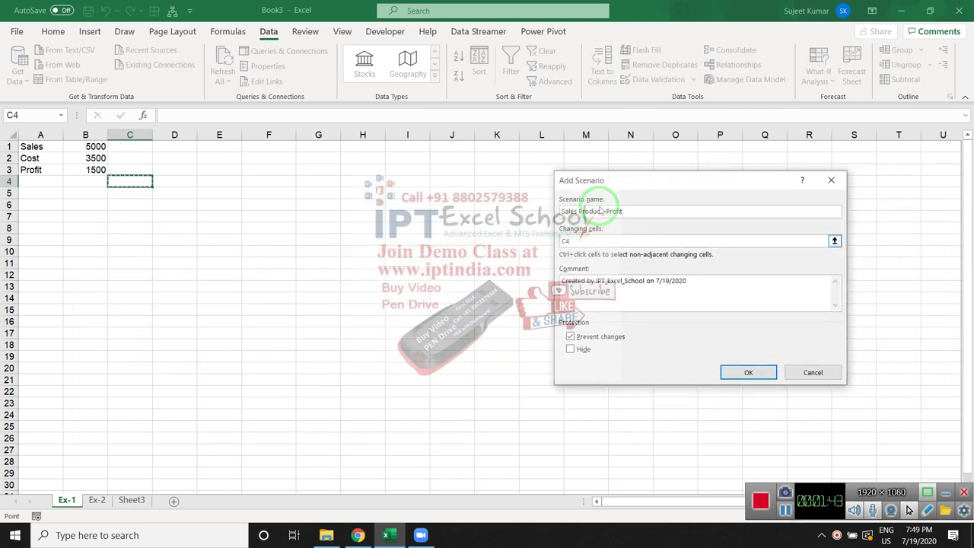
left_click_drag(619, 186, 212, 219)
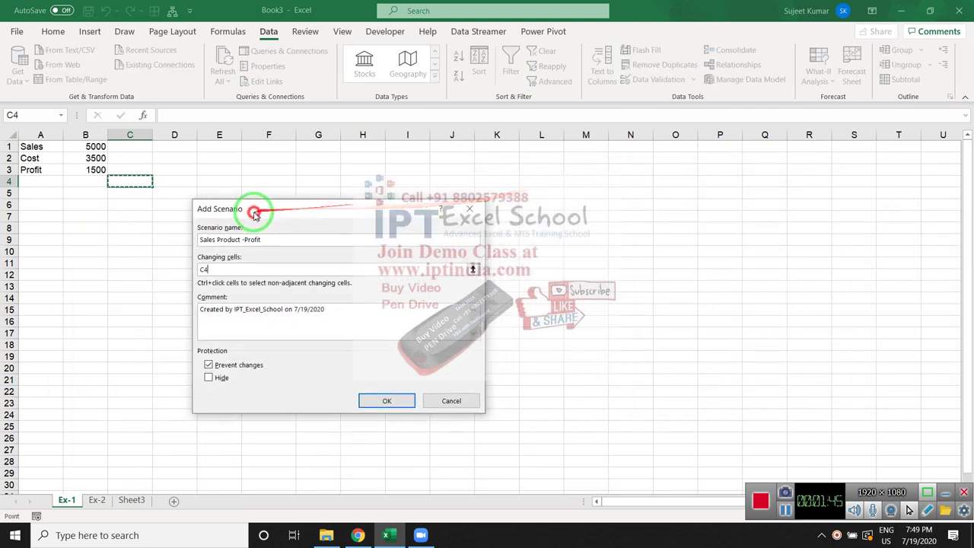
left_click_drag(87, 146, 89, 158)
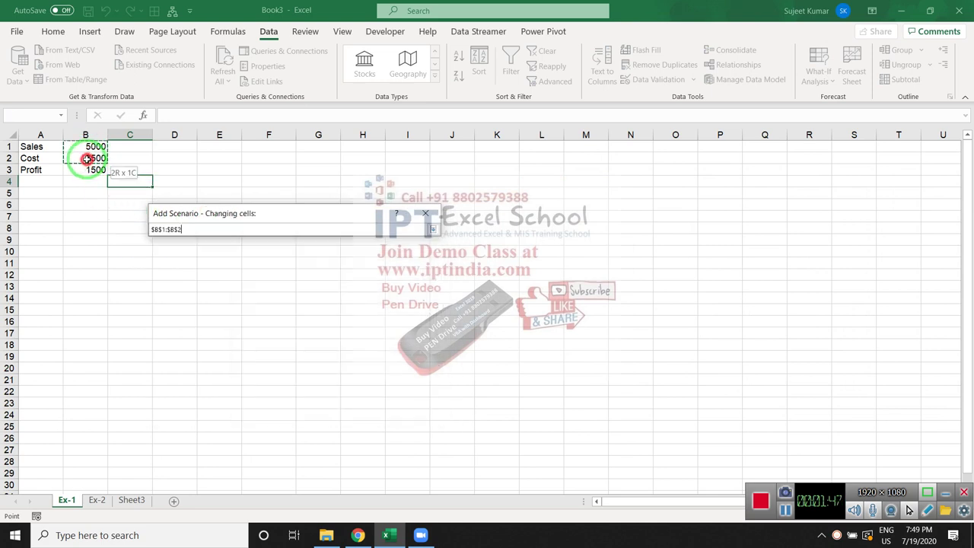
left_click(339, 405)
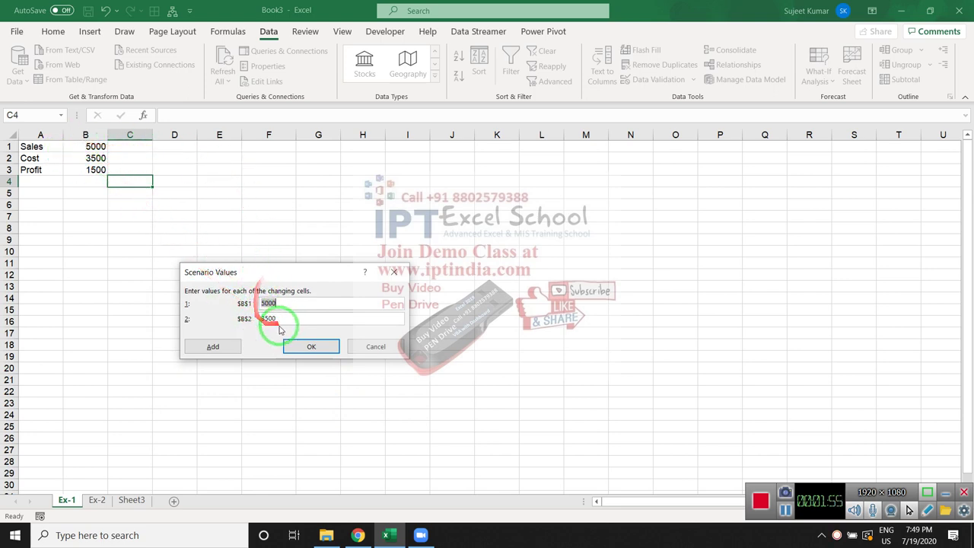
left_click(301, 350)
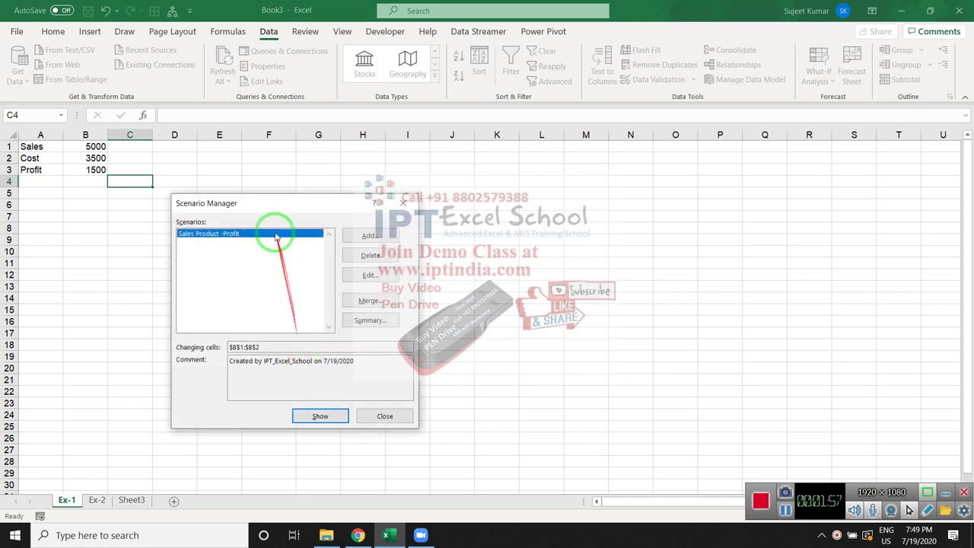
- Set up a scenario summary report with result cell B3
left_click_drag(263, 204, 155, 204)
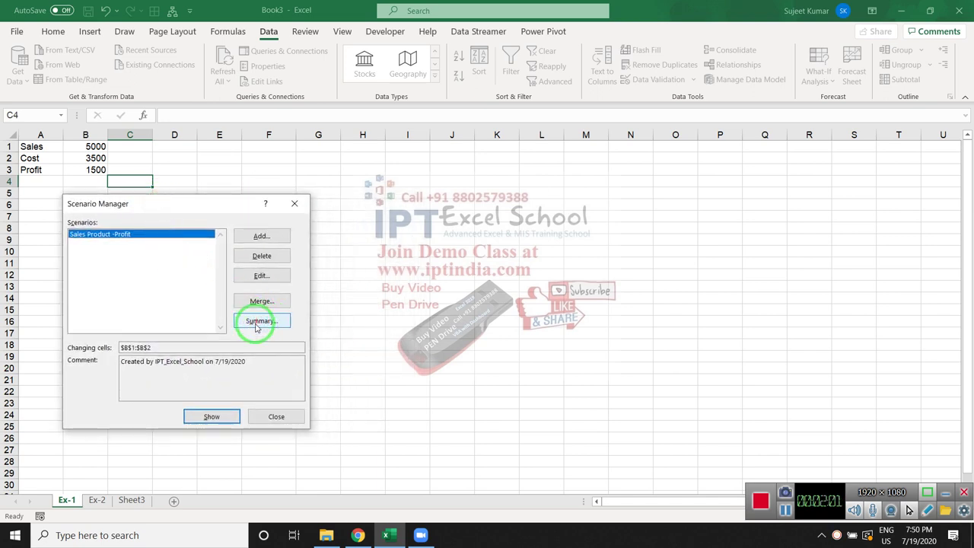
left_click(256, 321)
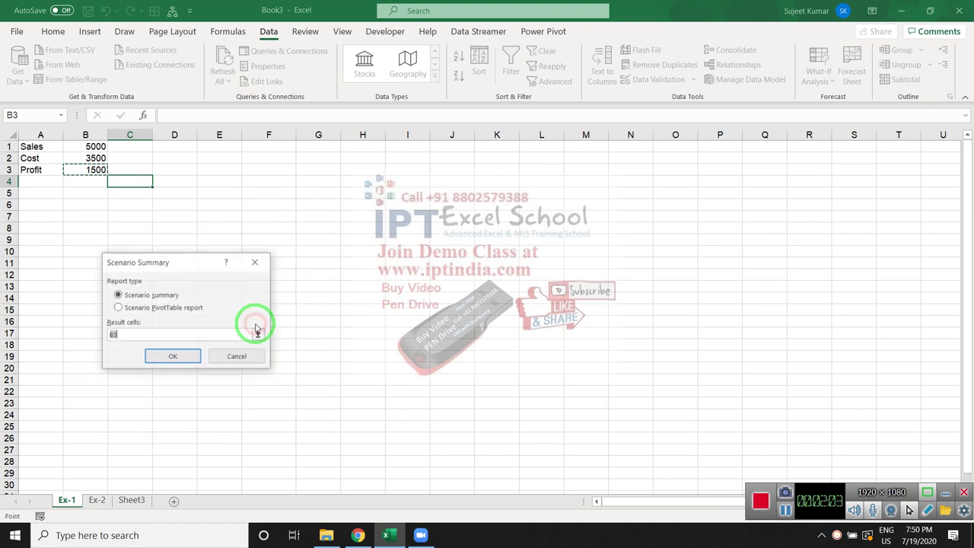
double_click(124, 333)
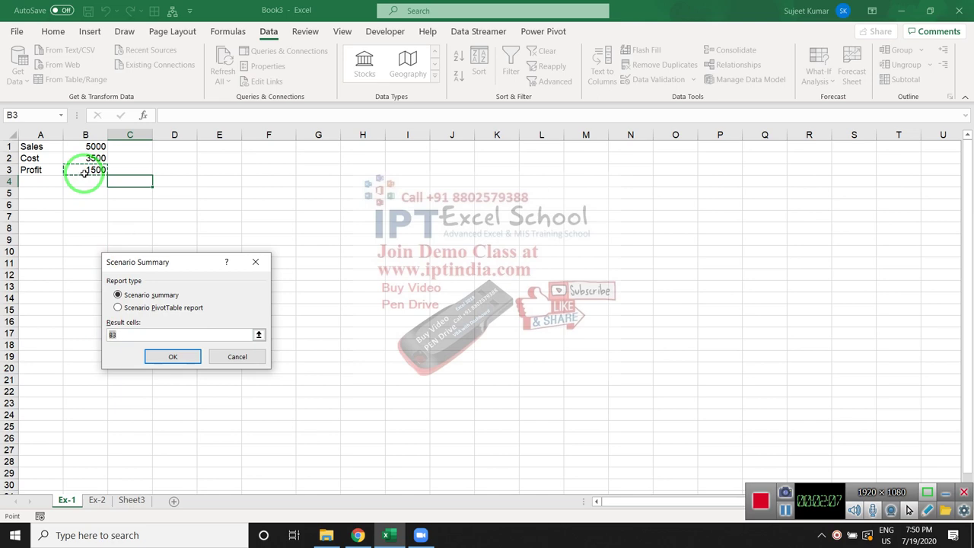
- Generate the trial Scenario Summary and review its Sales 5000, Cost 3500 and Profit 1500
left_click(161, 360)
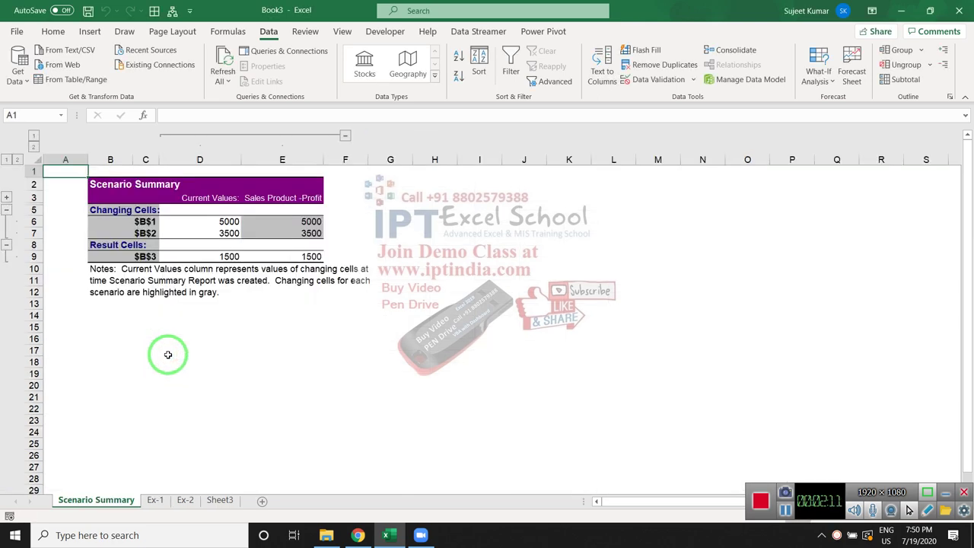
left_click(129, 189)
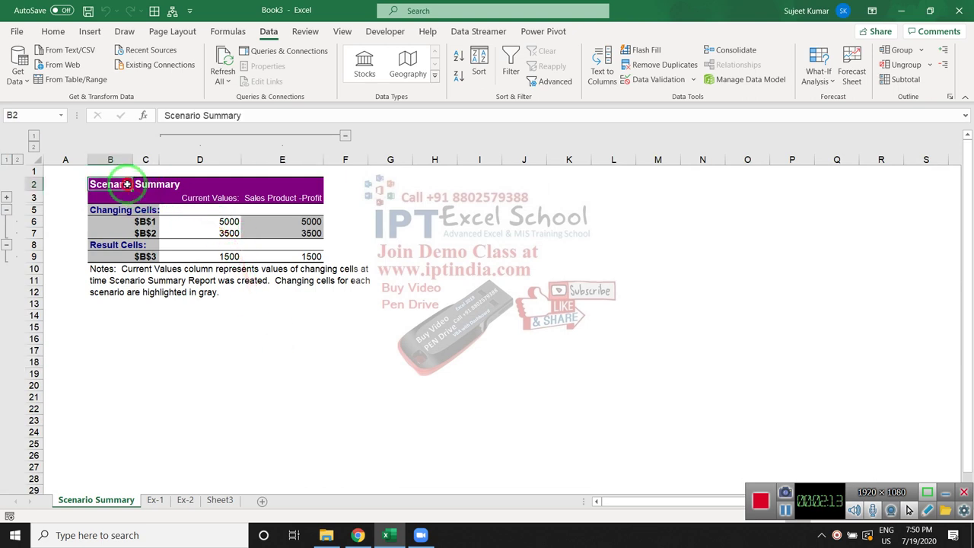
left_click(210, 198)
left_click(224, 221)
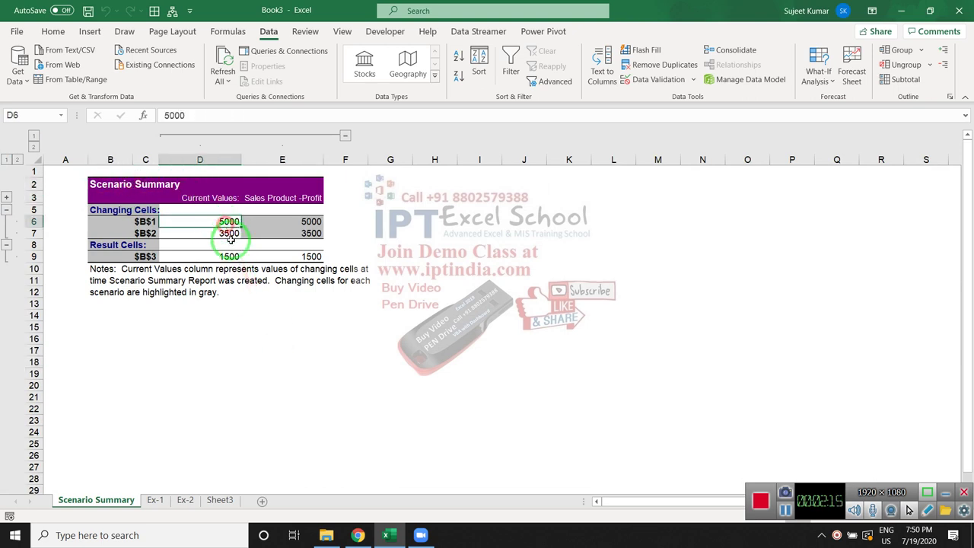
left_click(262, 199)
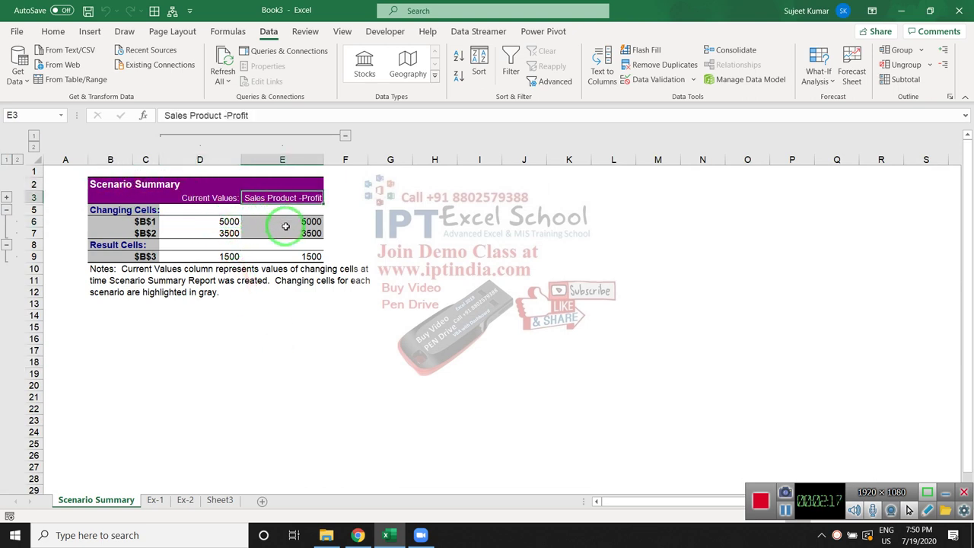
left_click(284, 225)
left_click(289, 234)
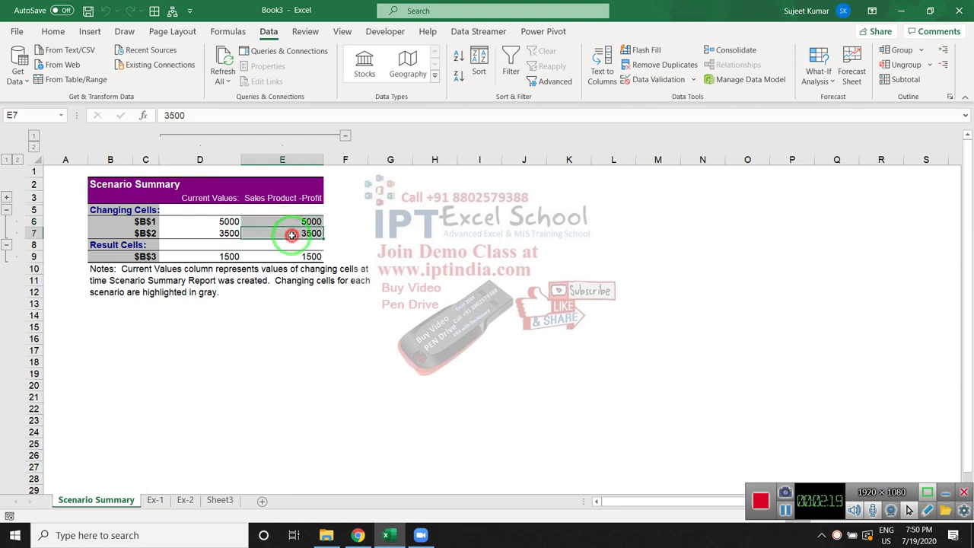
left_click(108, 245)
left_click(224, 257)
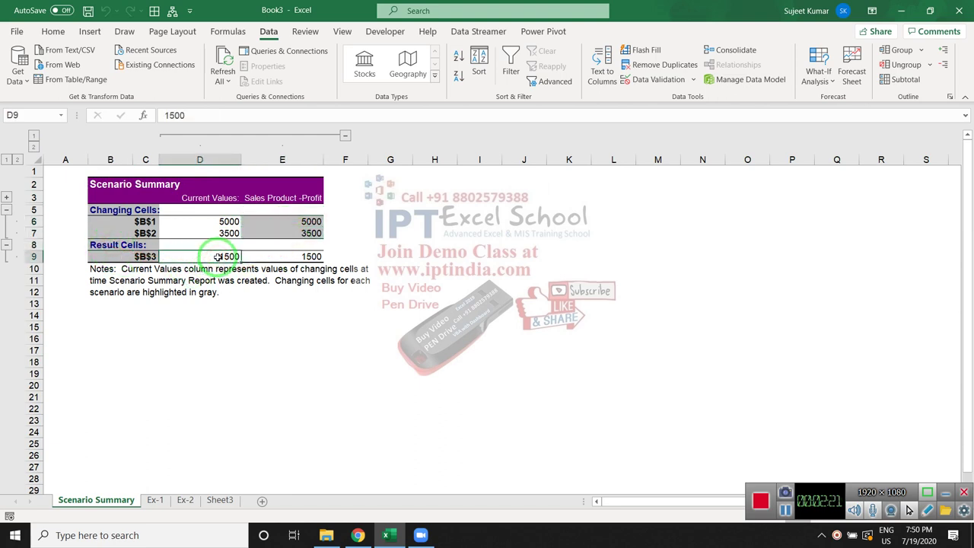
left_click(290, 247)
left_click_drag(301, 255, 215, 223)
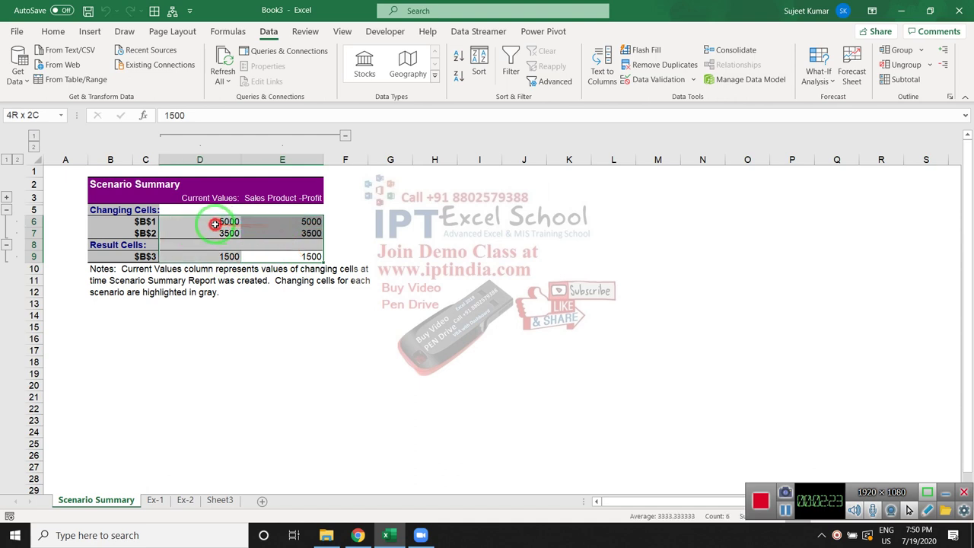
left_click(308, 222)
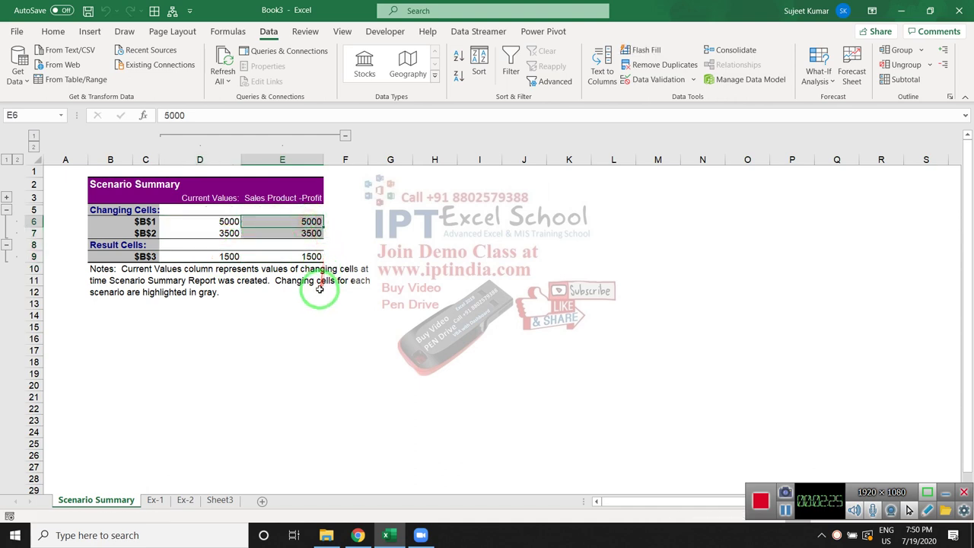
- Delete the trial Scenario Summary sheet
right_click(126, 502)
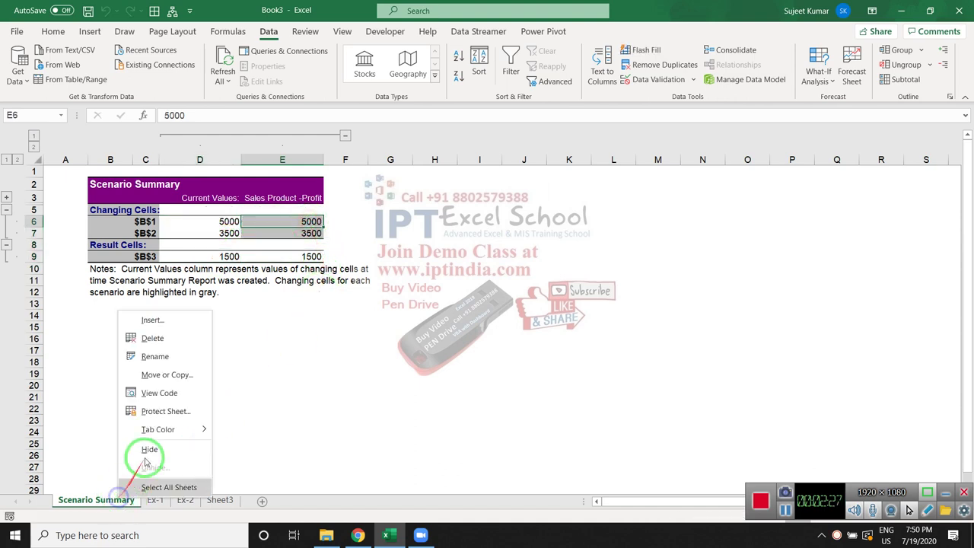
left_click(171, 341)
left_click(466, 302)
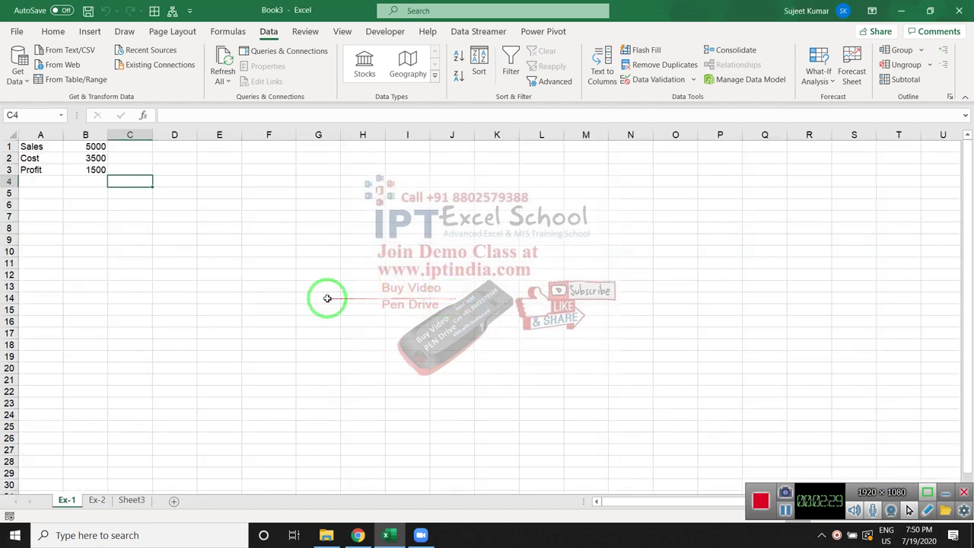
- Reopen Scenario Manager on Ex-1, listing the Sales Product -Profit scenario
left_click(84, 158)
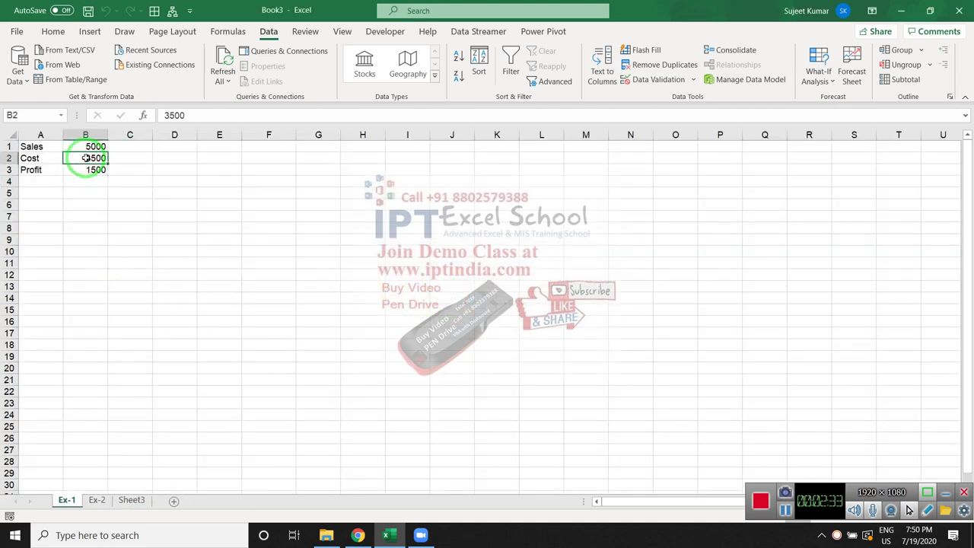
left_click(813, 84)
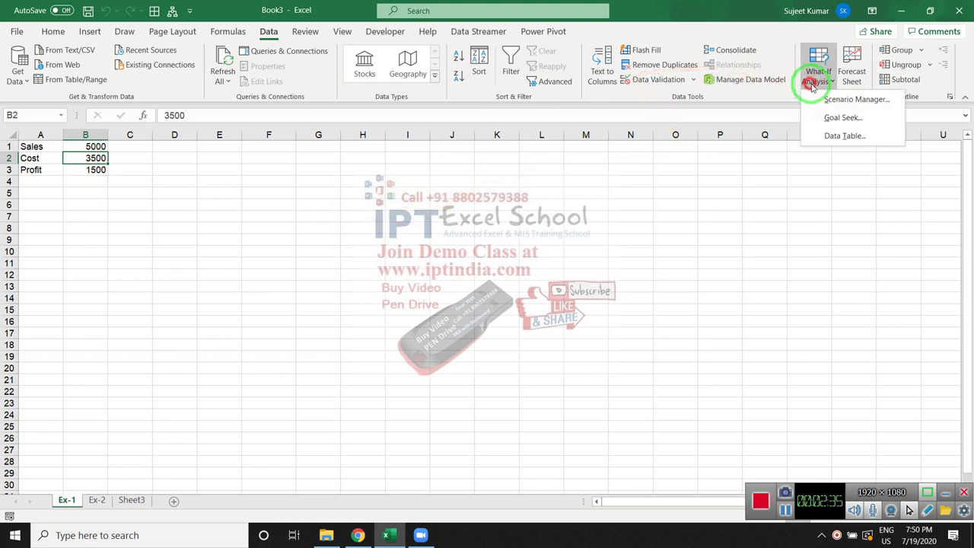
left_click(848, 100)
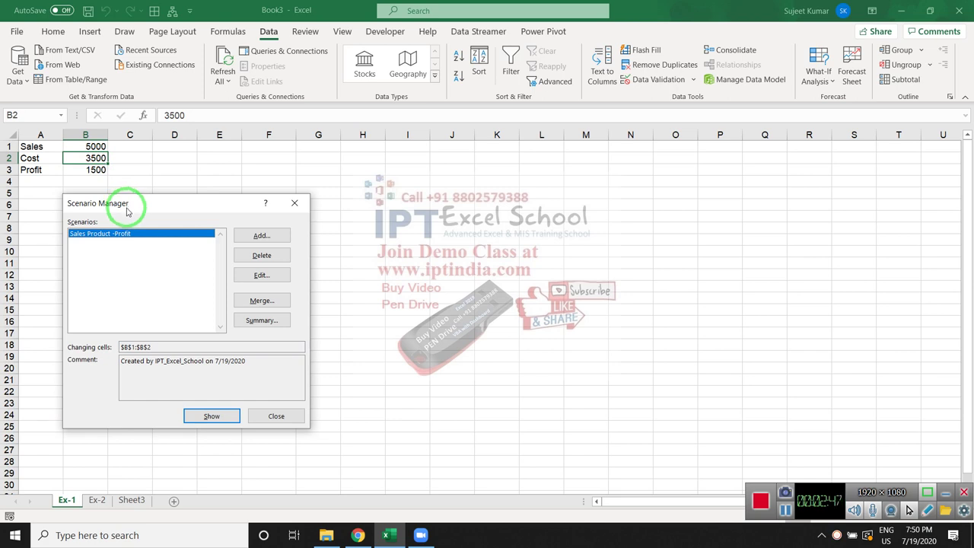
left_click_drag(127, 212, 265, 195)
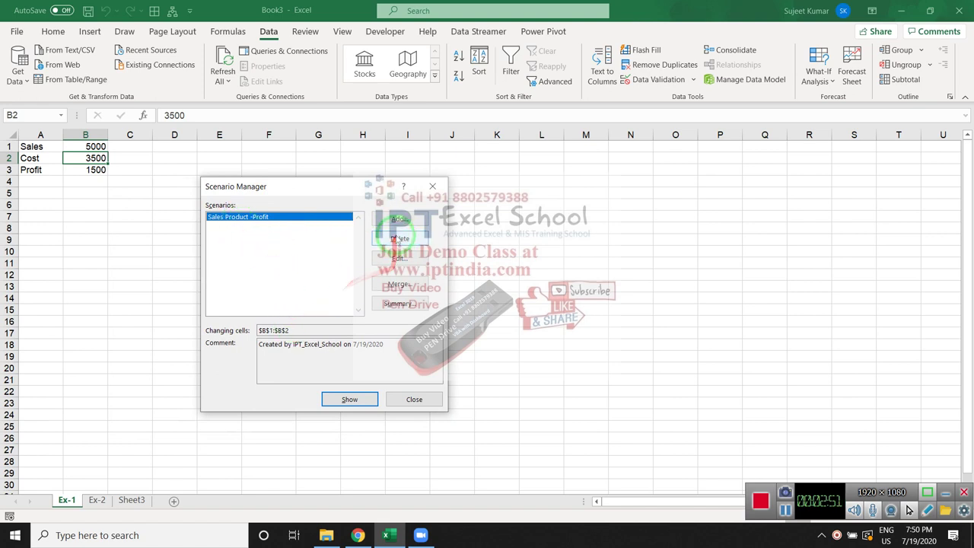
- Add the 'Cost - 3700' scenario on B1:B2 with Cost set to 3700
left_click(400, 219)
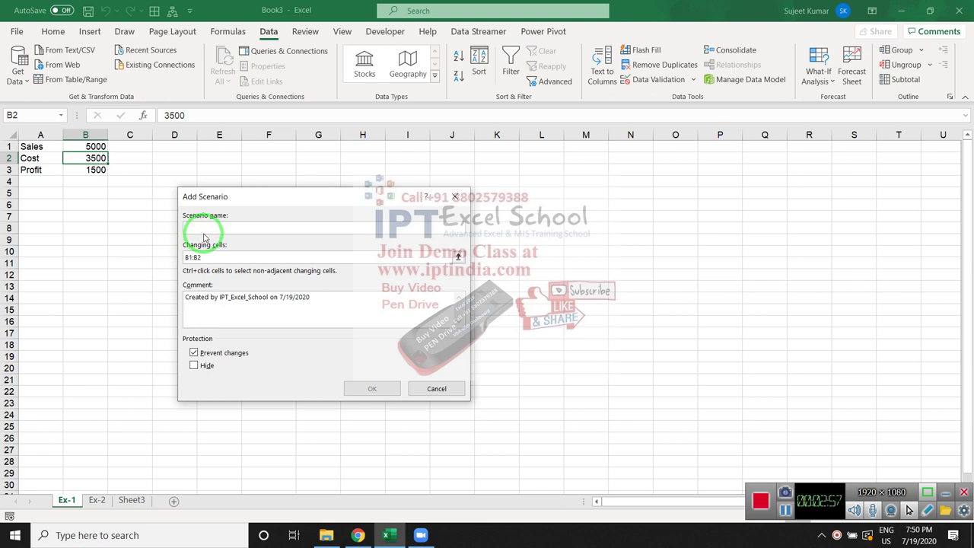
type("Cost ")
type("- 3700")
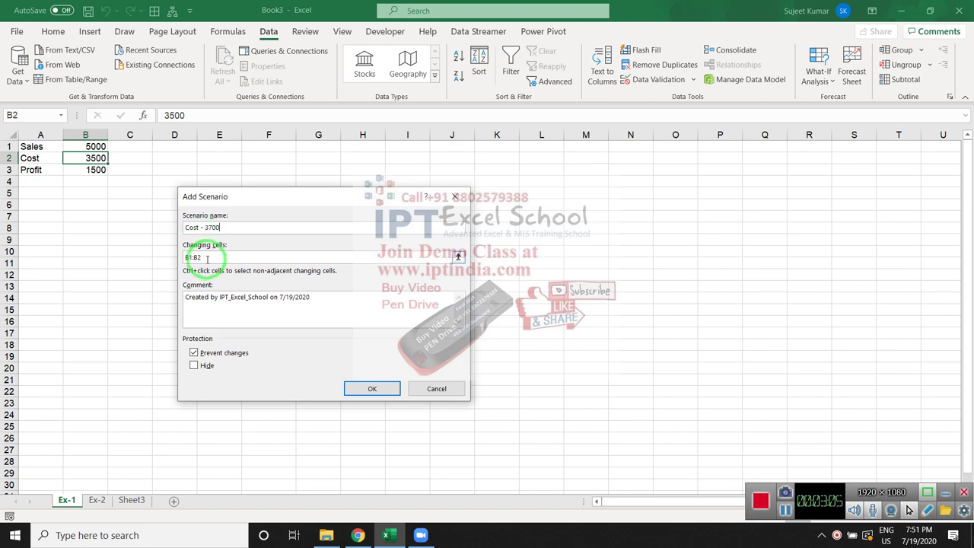
left_click(384, 394)
left_click(298, 302)
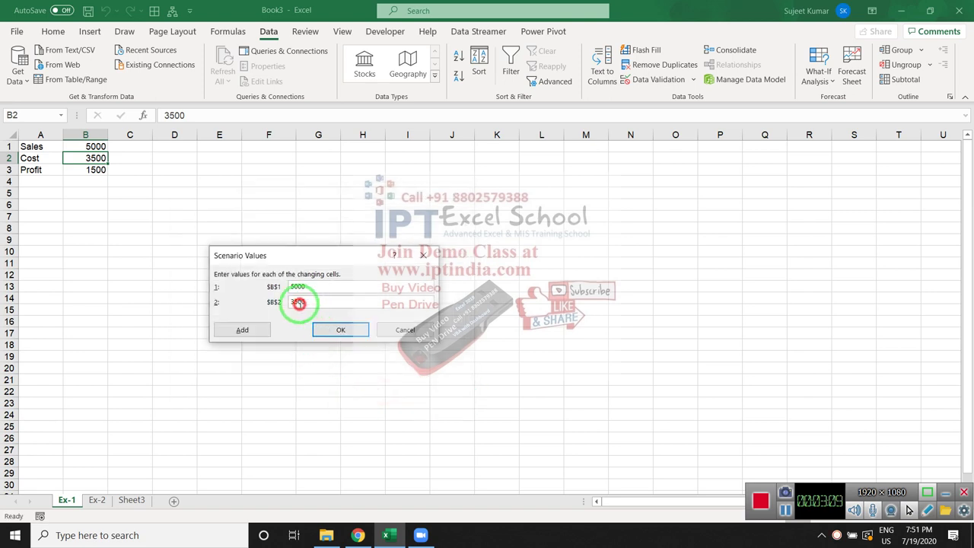
type("3")
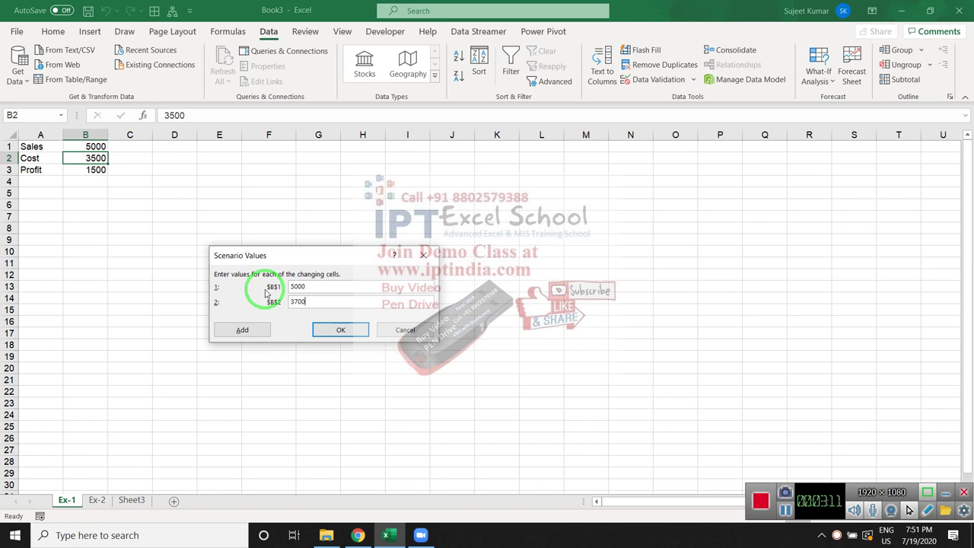
left_click(251, 331)
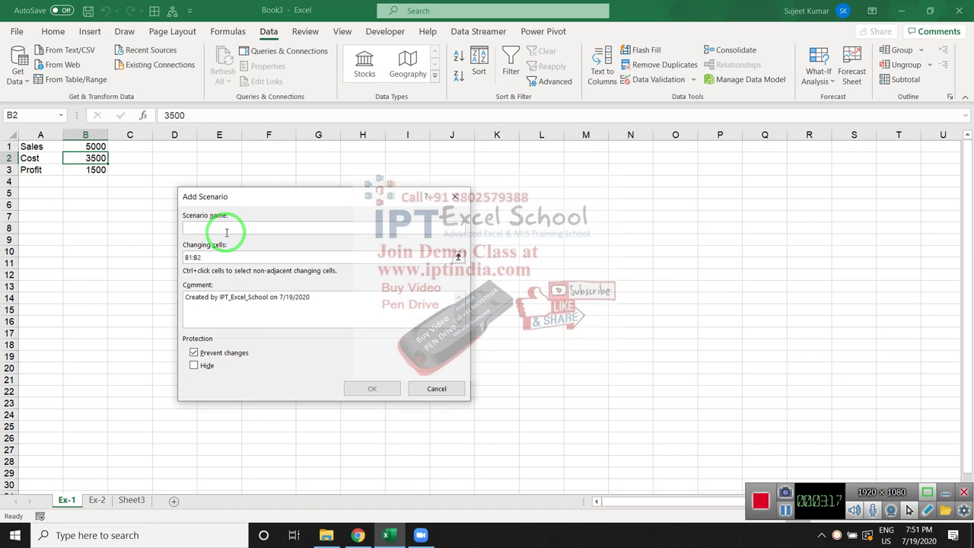
- Add the 'Cost 4000' scenario with Cost set to 4000
type("4000")
left_click(357, 388)
left_click_drag(313, 302, 273, 301)
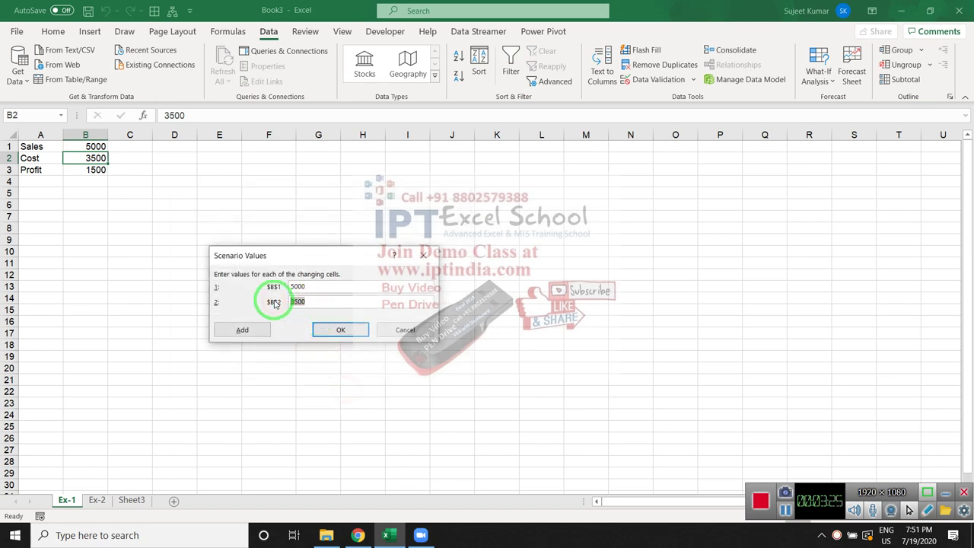
type("0")
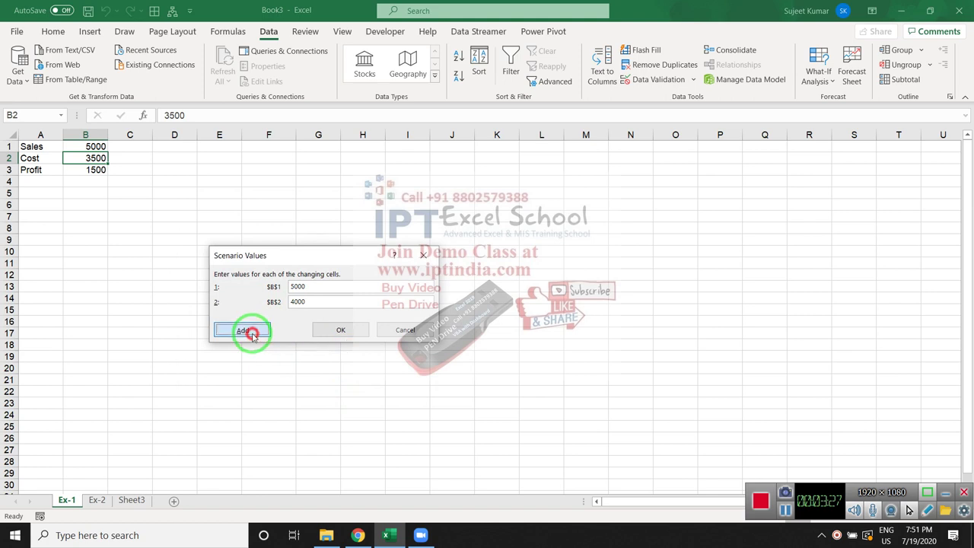
left_click(245, 331)
type("Cost 4500")
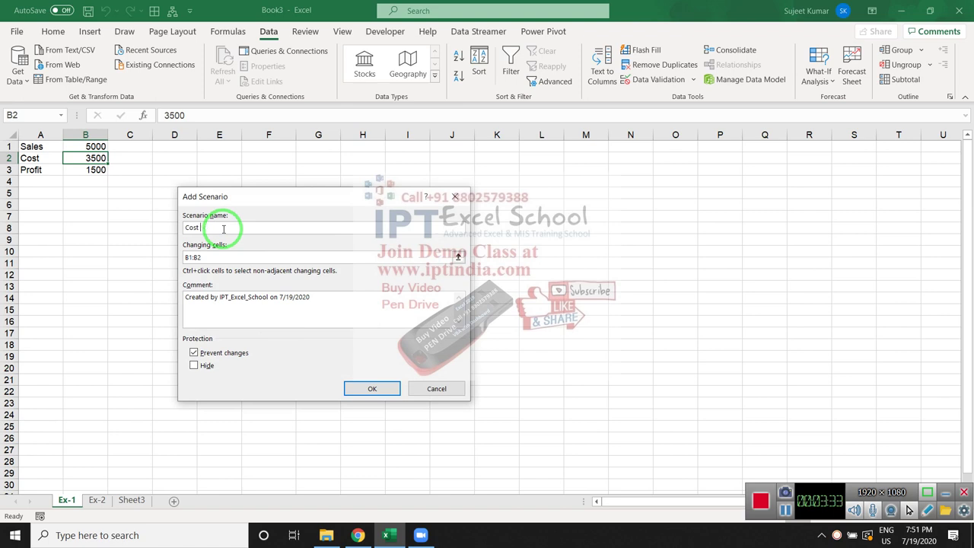
- Add the 'Cost 4500' scenario with Cost 4500 and return to the scenario list
left_click(371, 388)
left_click(284, 301)
type("4500")
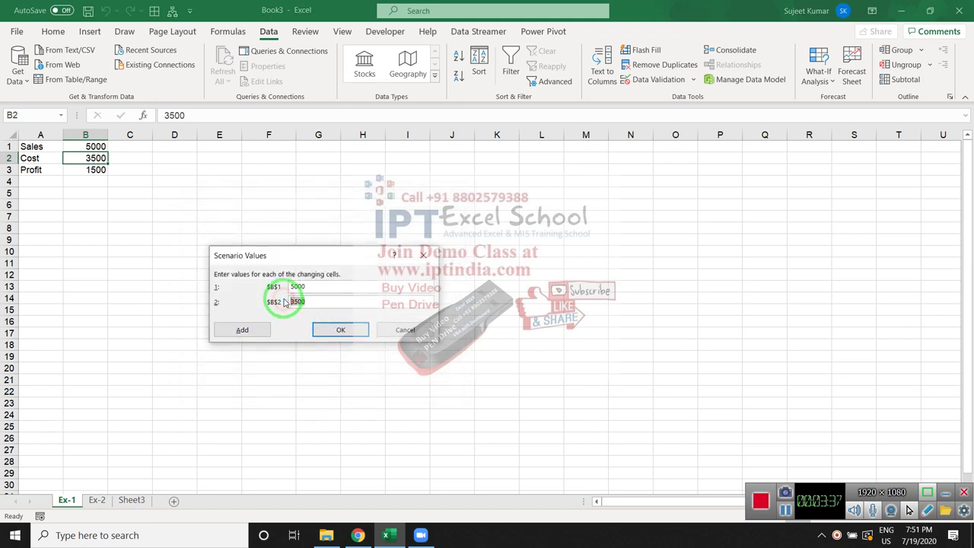
left_click(242, 329)
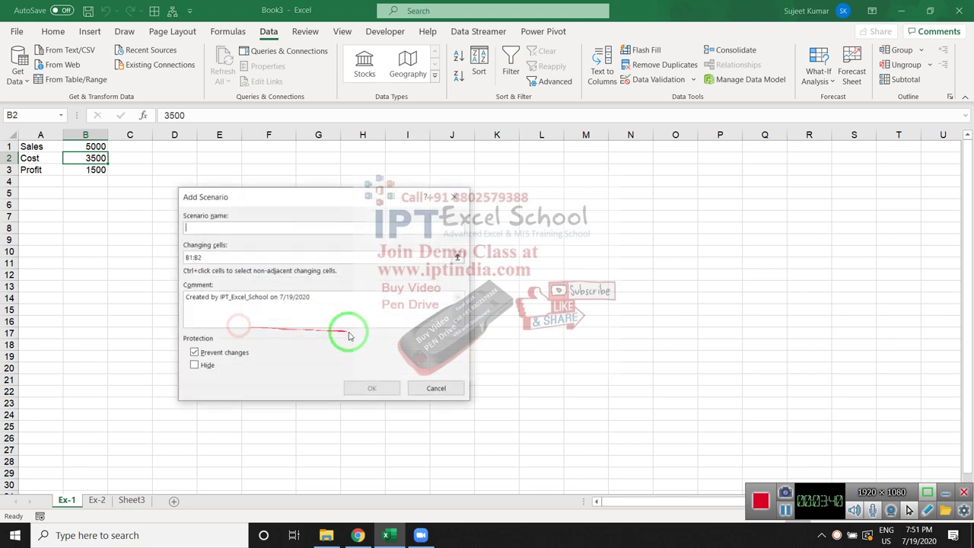
left_click(436, 389)
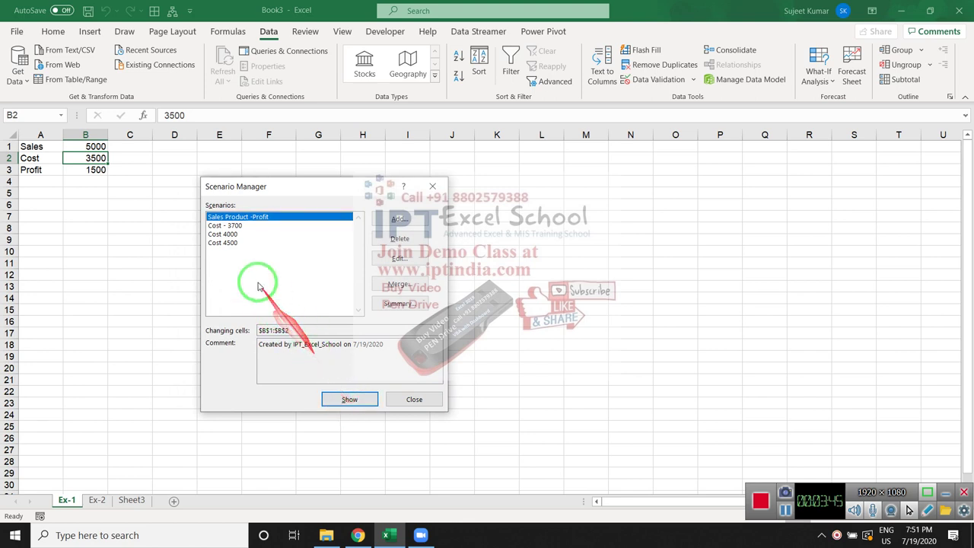
- Generate a Scenario Summary with result cell B3, showing profits 1500, 1300, 1000 and 500
left_click(345, 412)
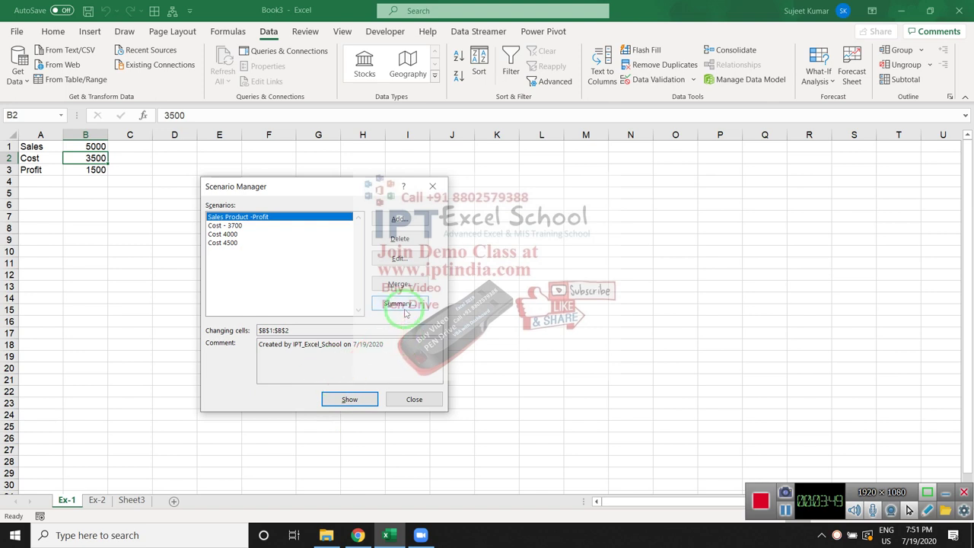
left_click(402, 304)
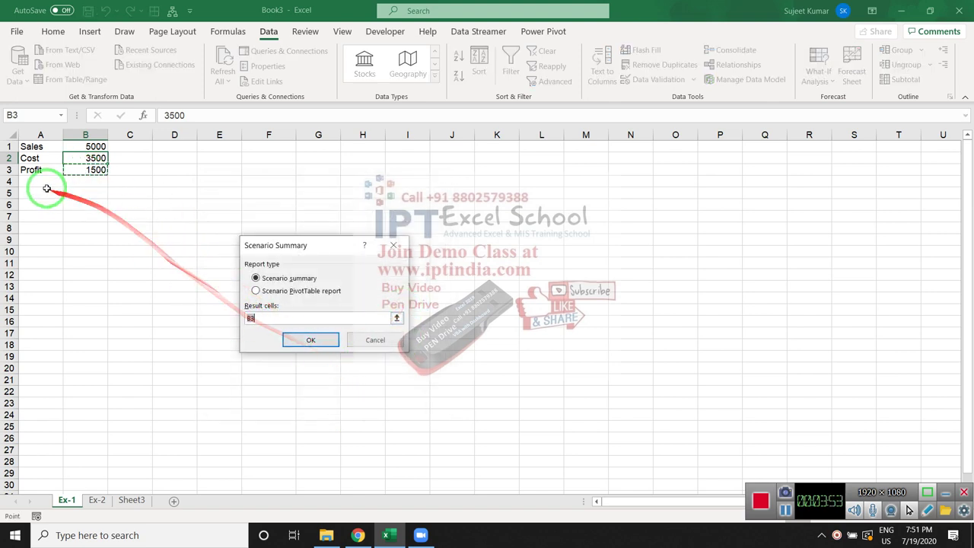
left_click(308, 340)
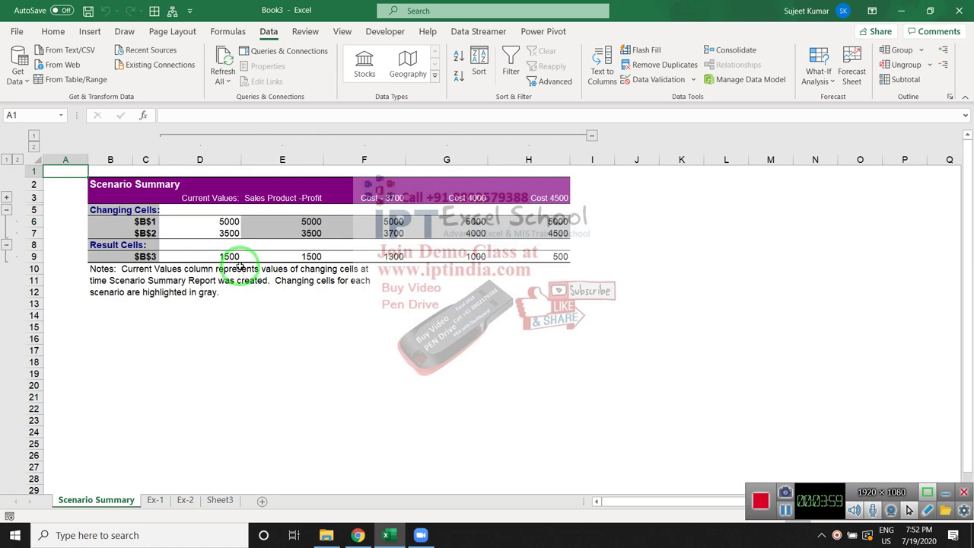
left_click(227, 222)
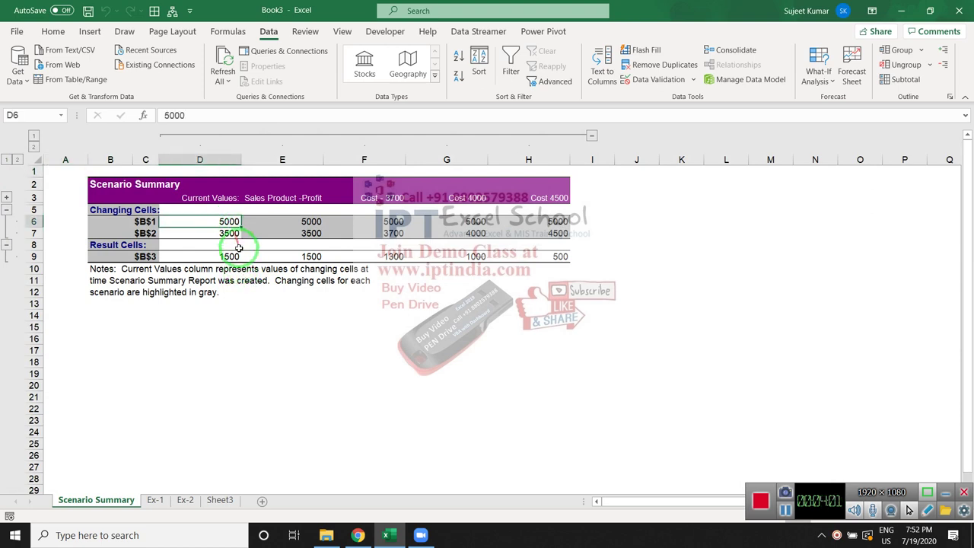
left_click(230, 234)
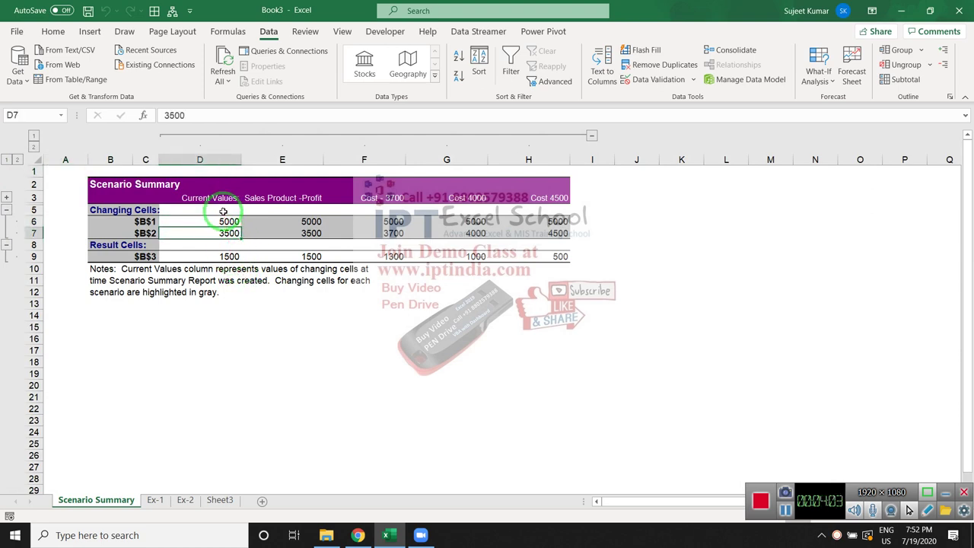
left_click_drag(218, 223, 220, 252)
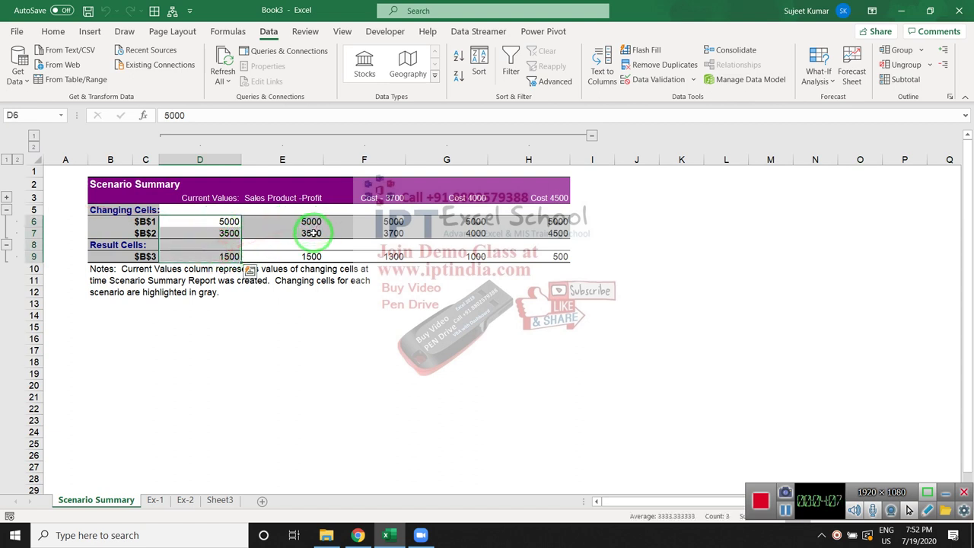
left_click_drag(312, 223, 312, 256)
left_click_drag(393, 221, 394, 256)
left_click_drag(449, 222, 456, 256)
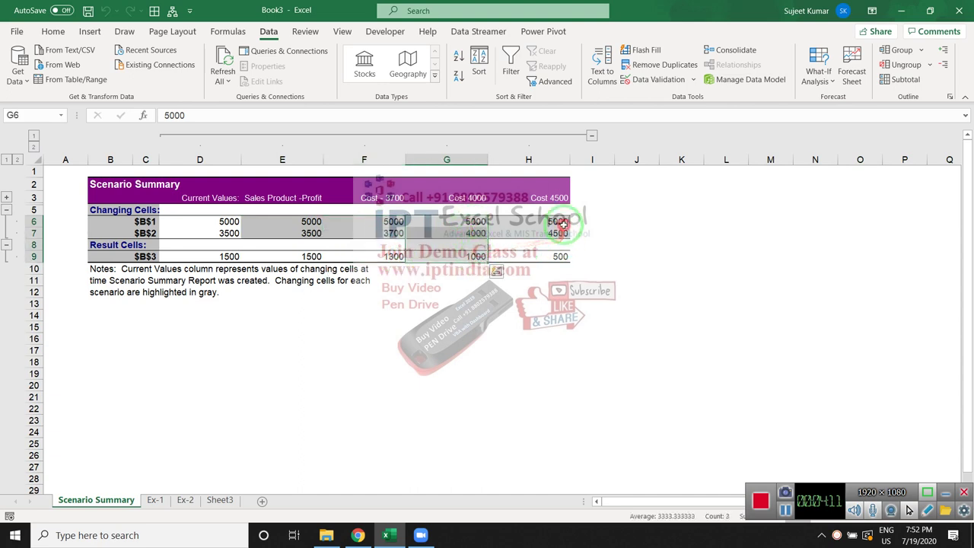
mouse_move(560, 221)
left_mouse_down()
mouse_move(565, 245)
mouse_move(256, 255)
left_mouse_up()
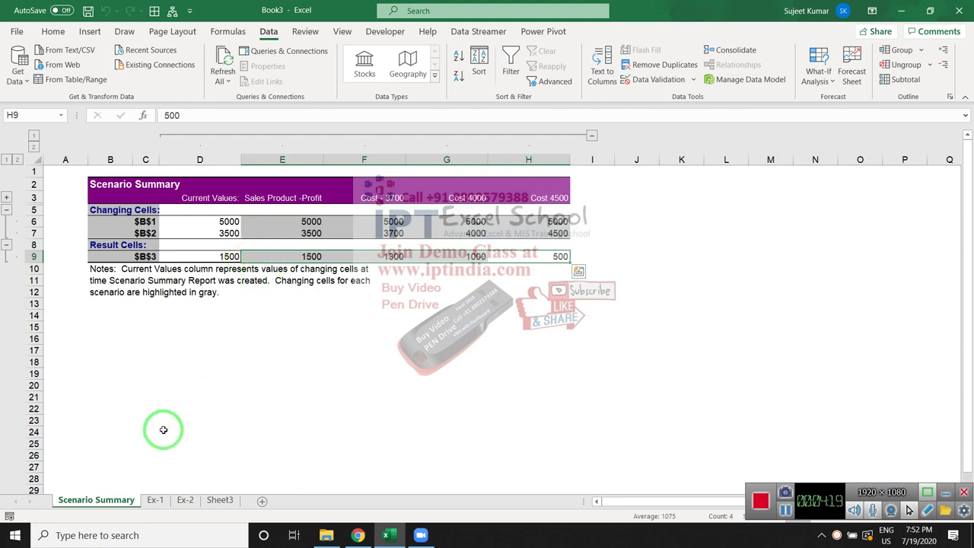
- Switch to Ex-2 and review prices 54 and 62, quantities 74 and 14, and 10% discount
left_click(185, 500)
left_click(194, 344)
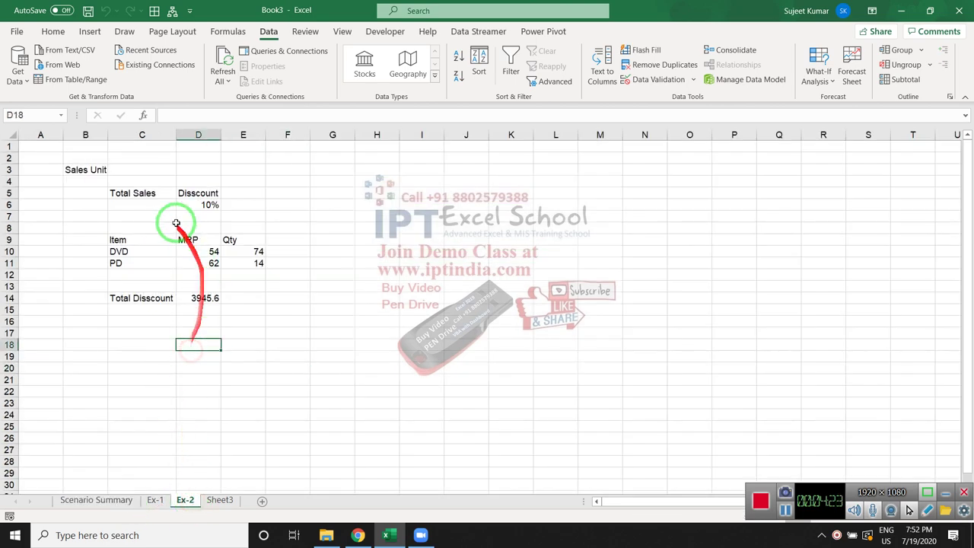
left_click(127, 216)
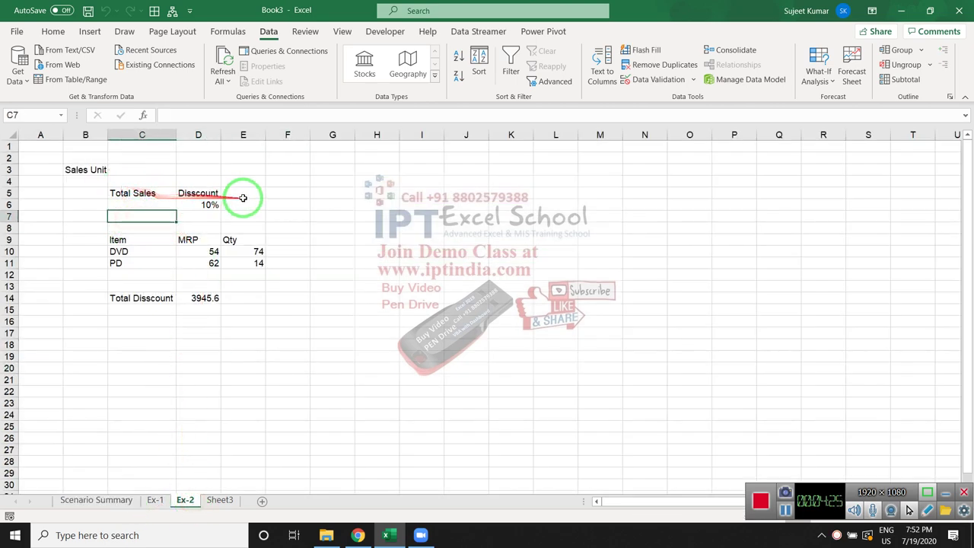
left_click(204, 253)
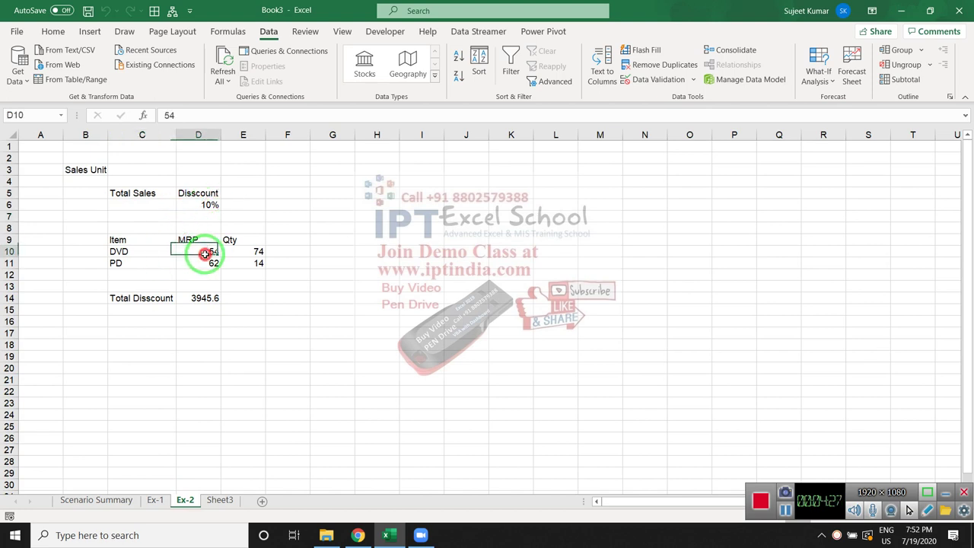
left_click(200, 264)
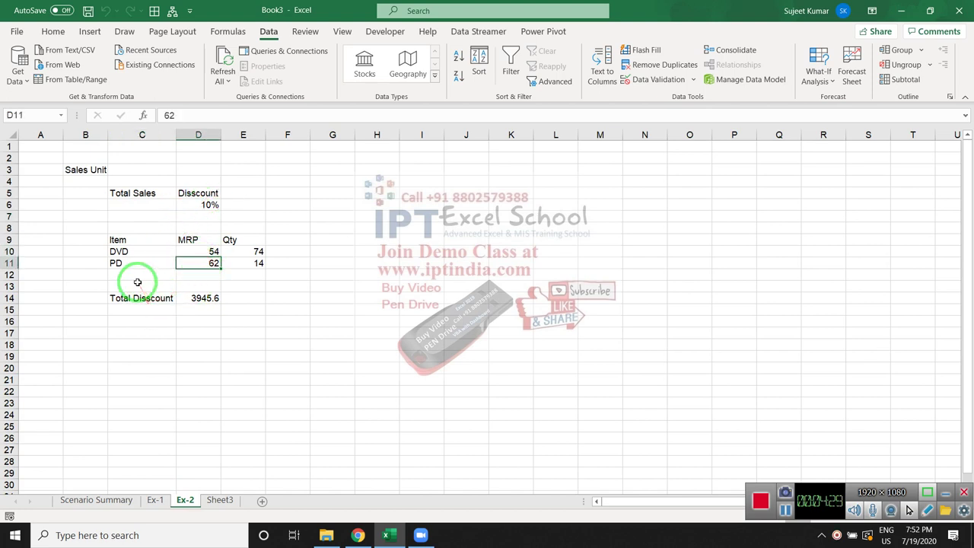
left_click(246, 251)
left_click(246, 265)
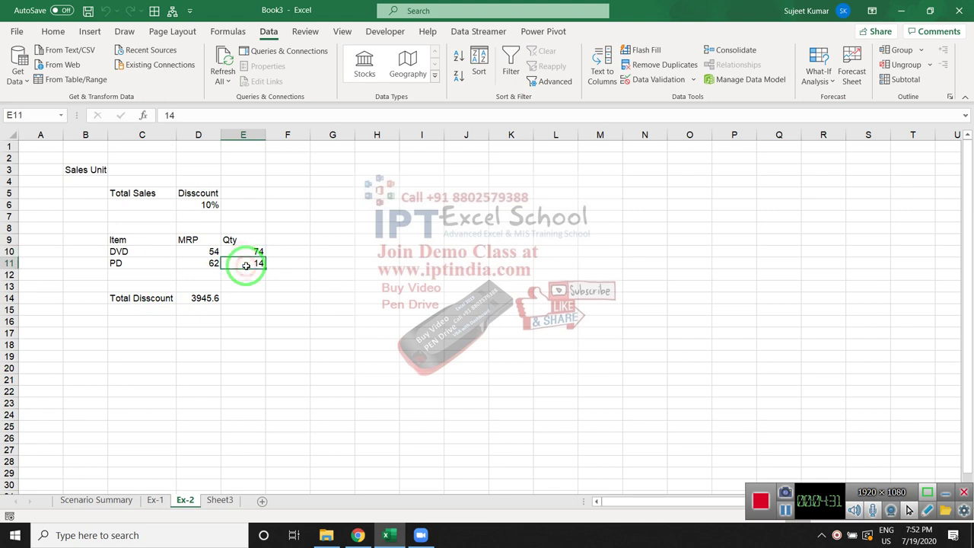
left_click(206, 206)
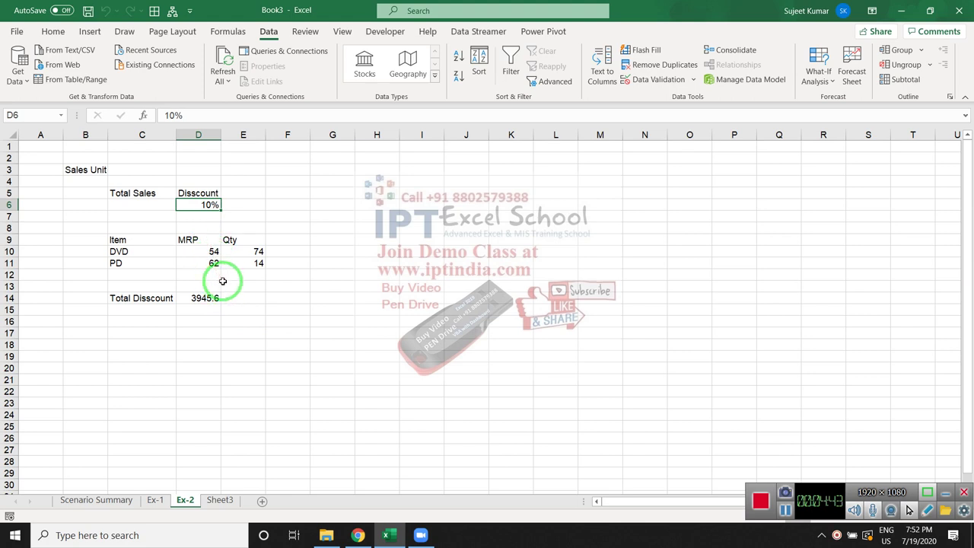
- Inspect the SUMPRODUCT formula behind Total Disscount 3945.6 in D14, leaving it unchanged
left_click(204, 298)
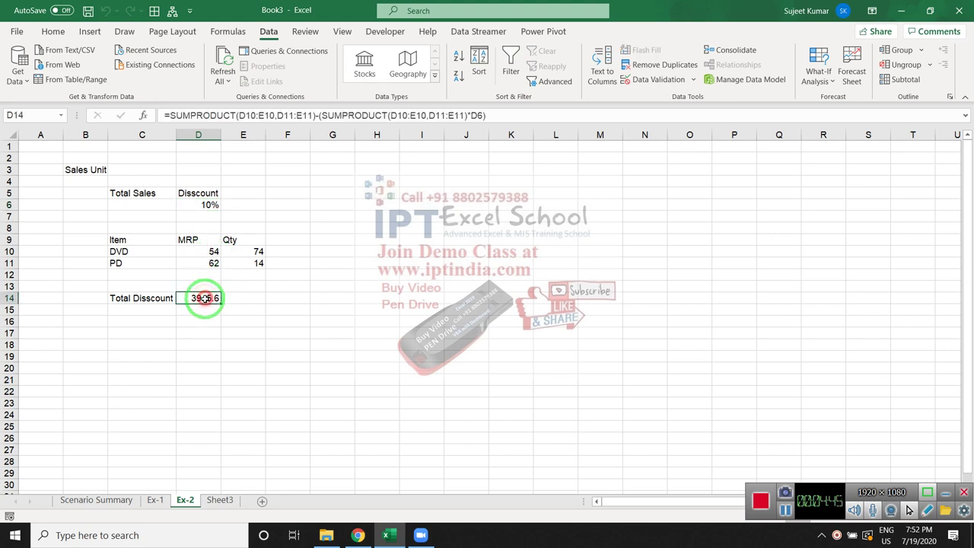
double_click(204, 298)
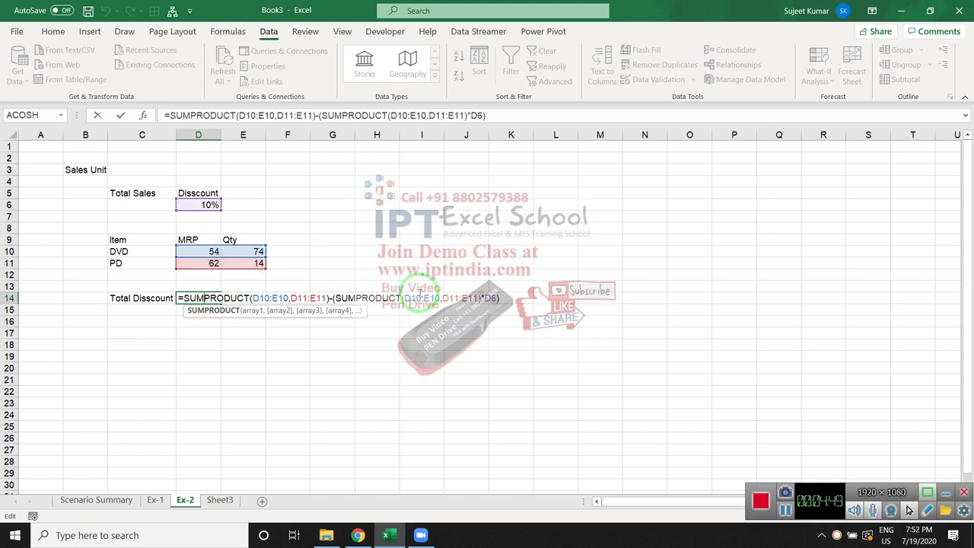
key("Return")
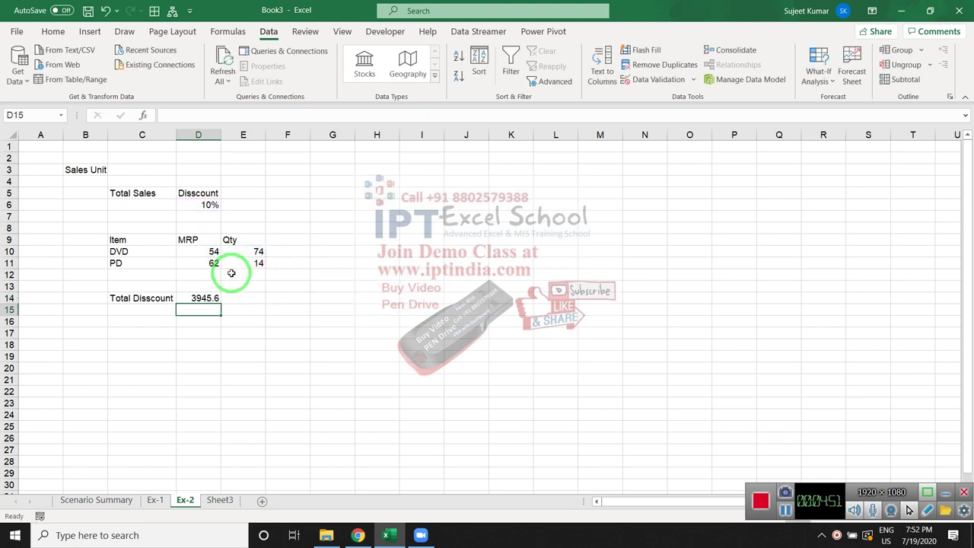
left_click(207, 299)
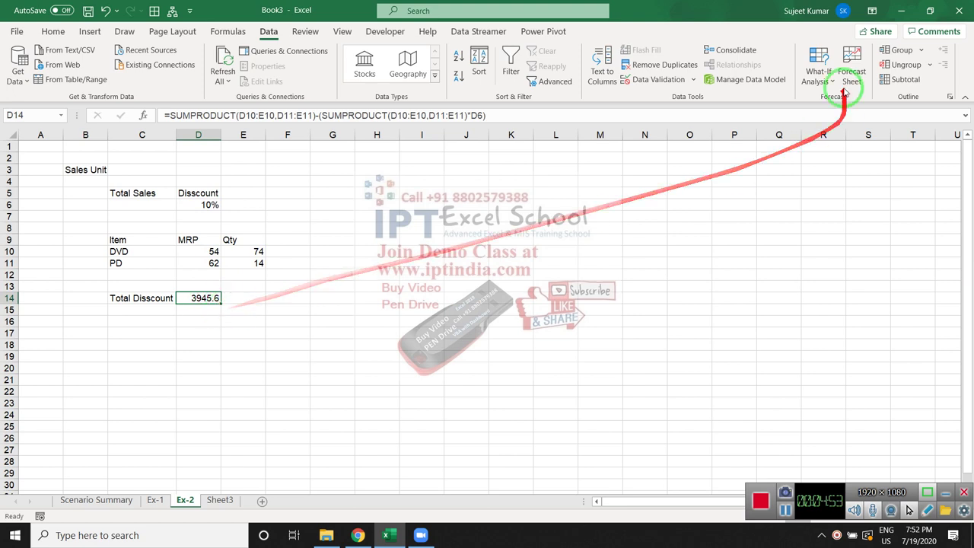
- Remove all four old discount scenarios (10%, 20%, 30%, 40%) from Ex-2's Scenario Manager
left_click(814, 79)
left_click(823, 102)
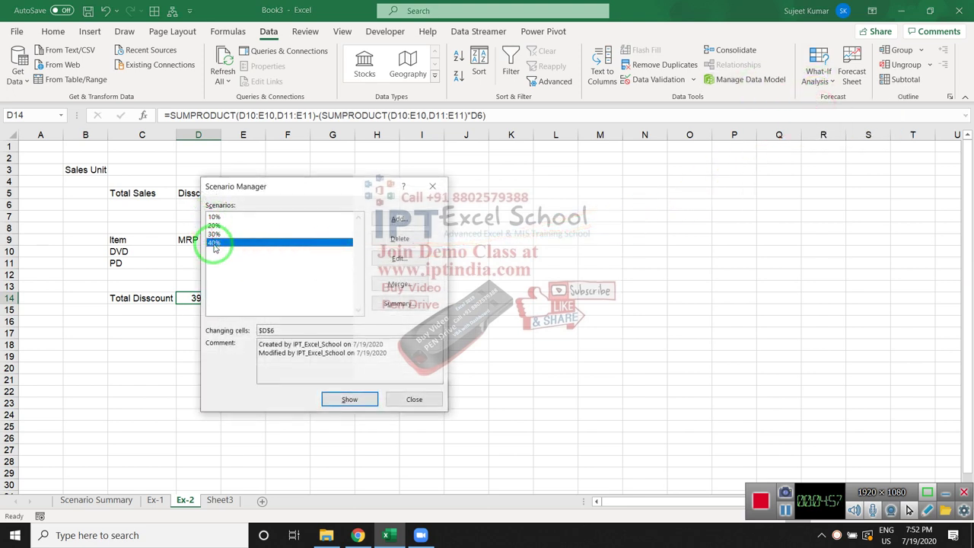
left_click_drag(264, 190, 393, 177)
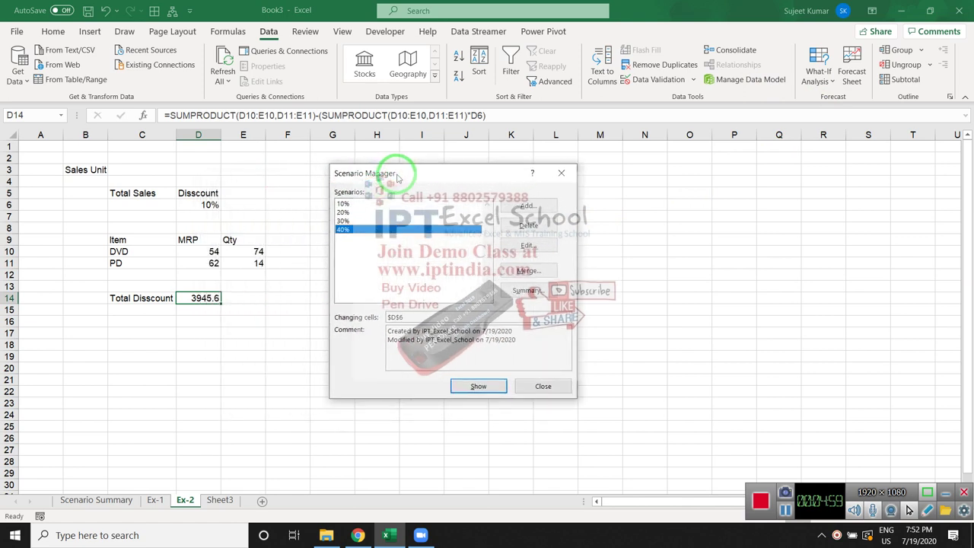
left_click(368, 204)
left_click(367, 212)
left_click(368, 204)
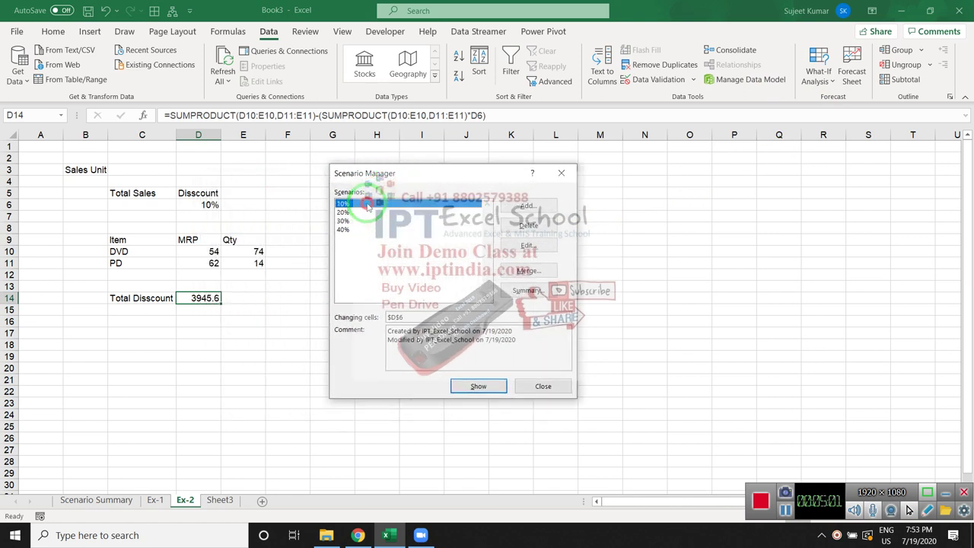
left_click(529, 226)
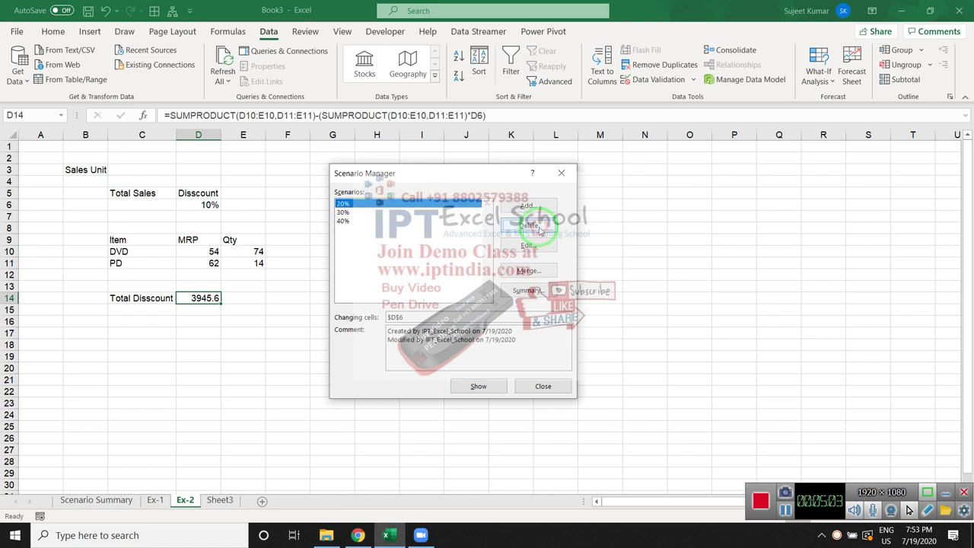
left_click(538, 228)
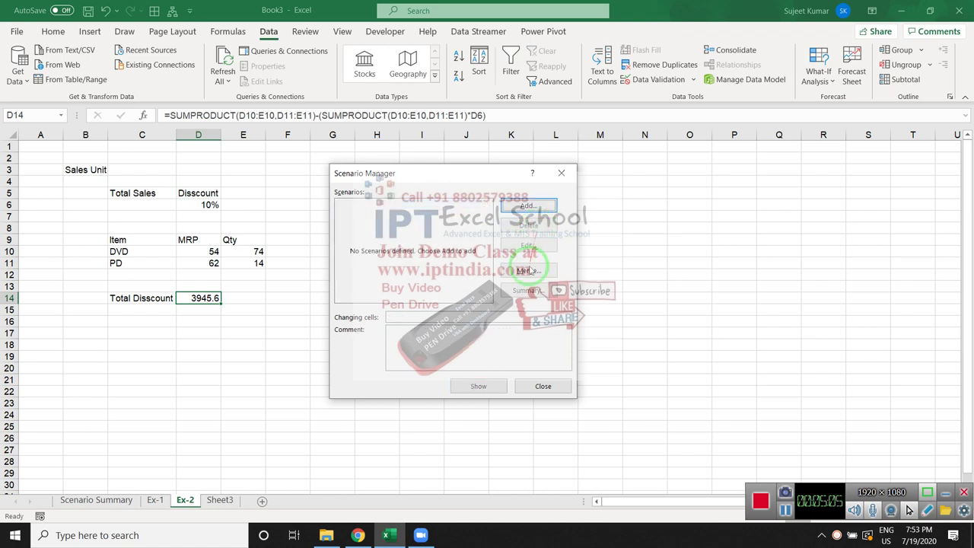
- Begin a Dis-10% scenario, then cancel at the value entry so none is saved
left_click(528, 207)
type("Dis-10%")
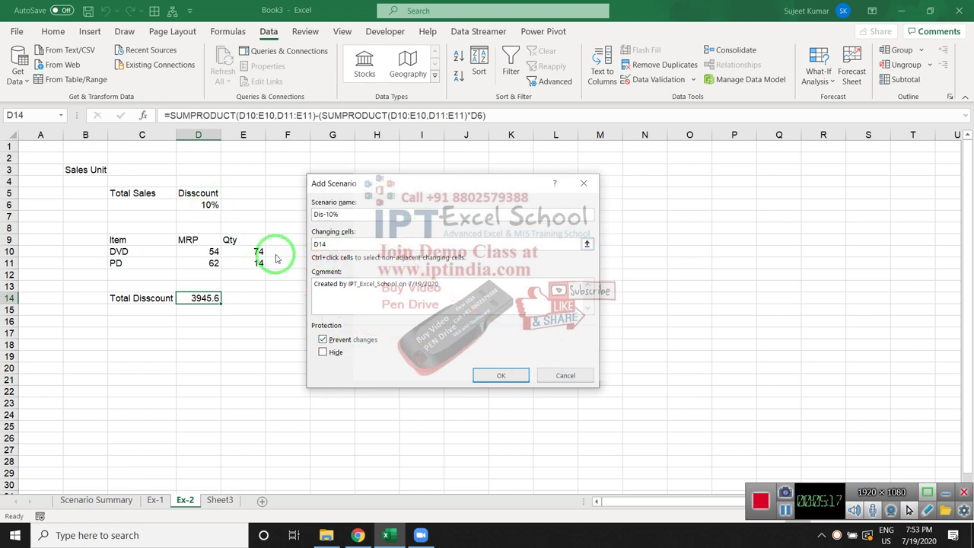
left_click(501, 375)
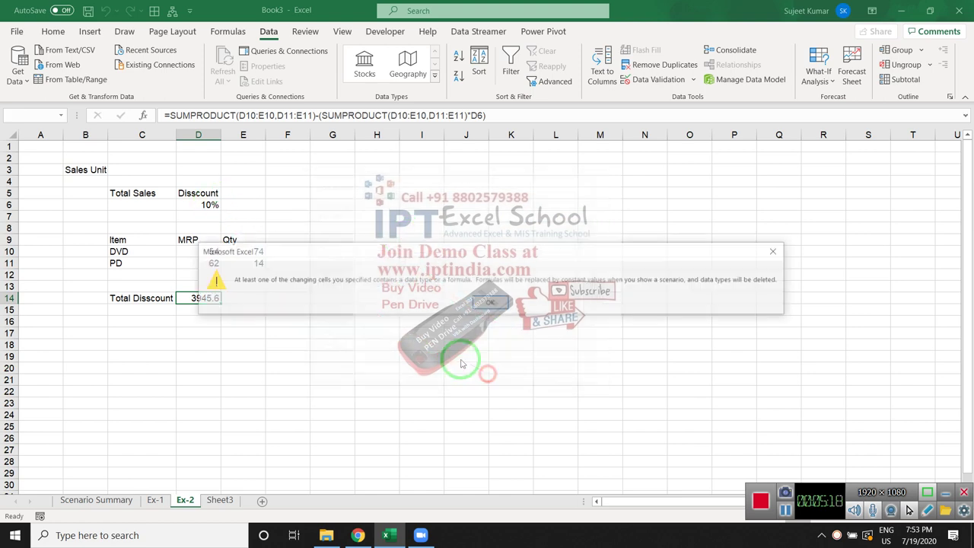
left_click(500, 304)
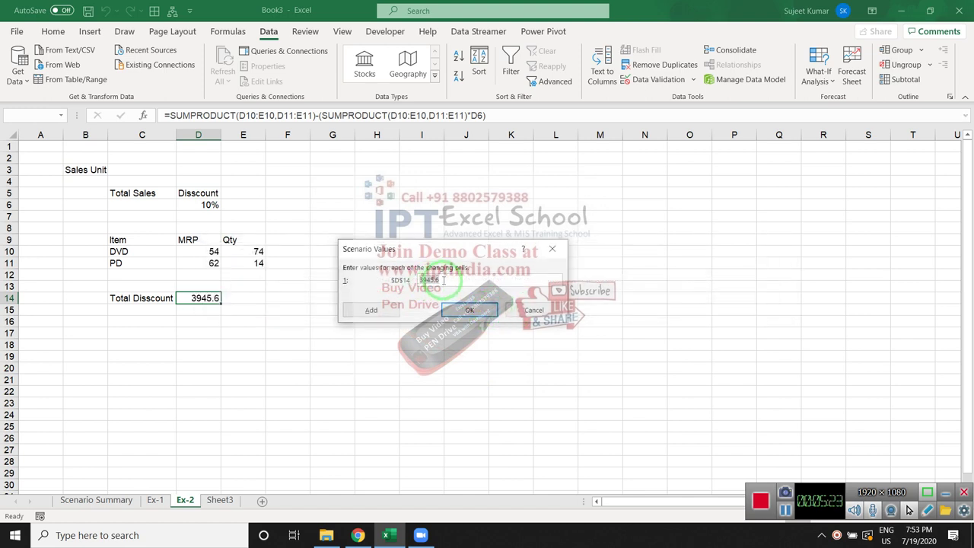
left_click(531, 312)
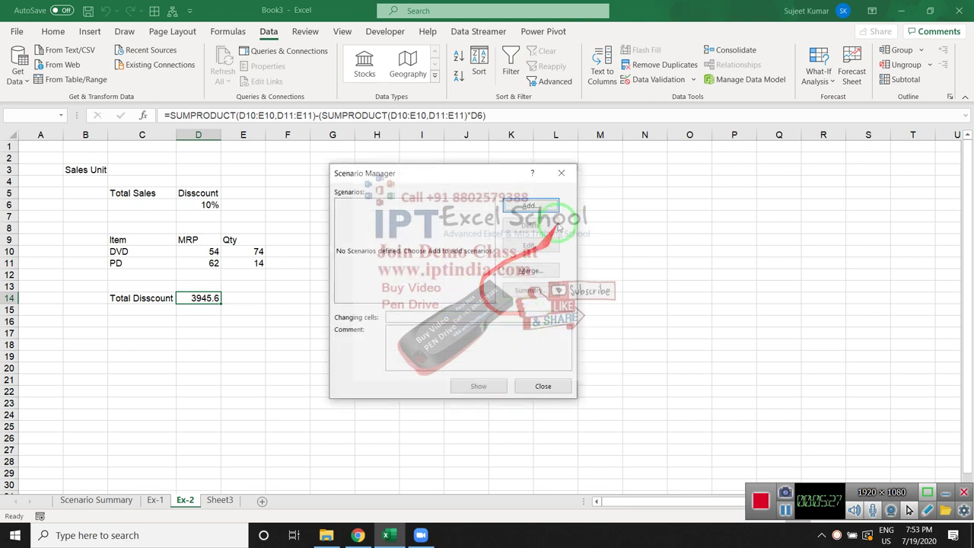
- Add discount scenarios Diss-10% and Diss-20% changing D6 to 0.1 and 0.2
left_click(551, 208)
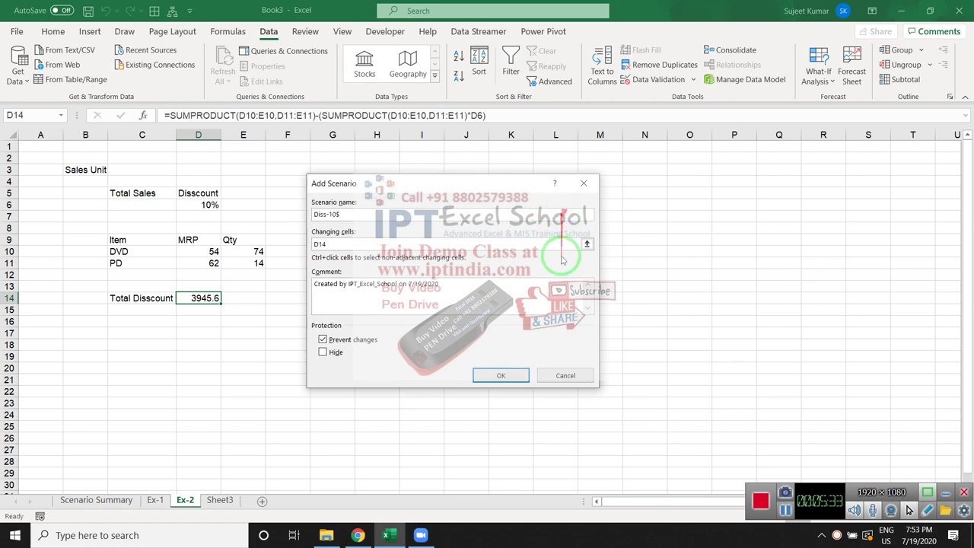
left_click(346, 245)
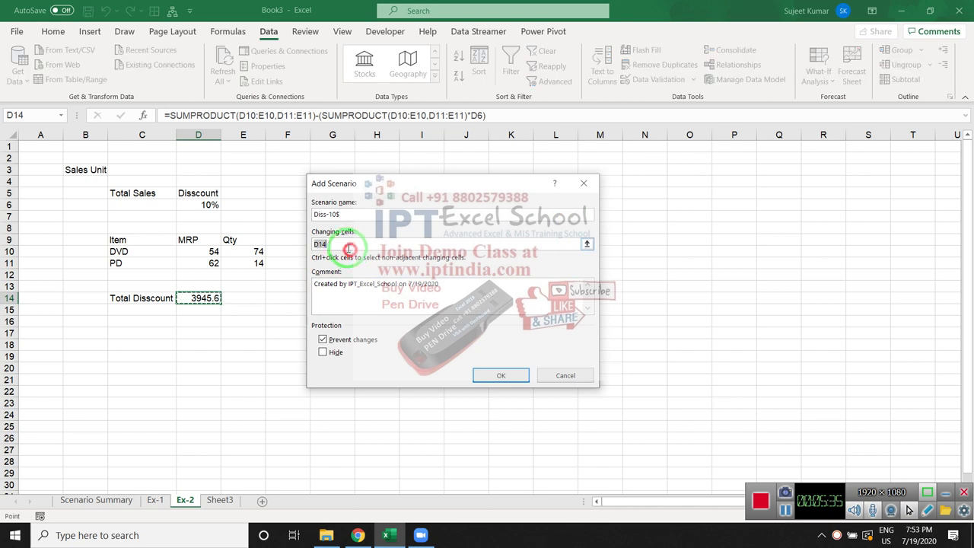
left_click(206, 206)
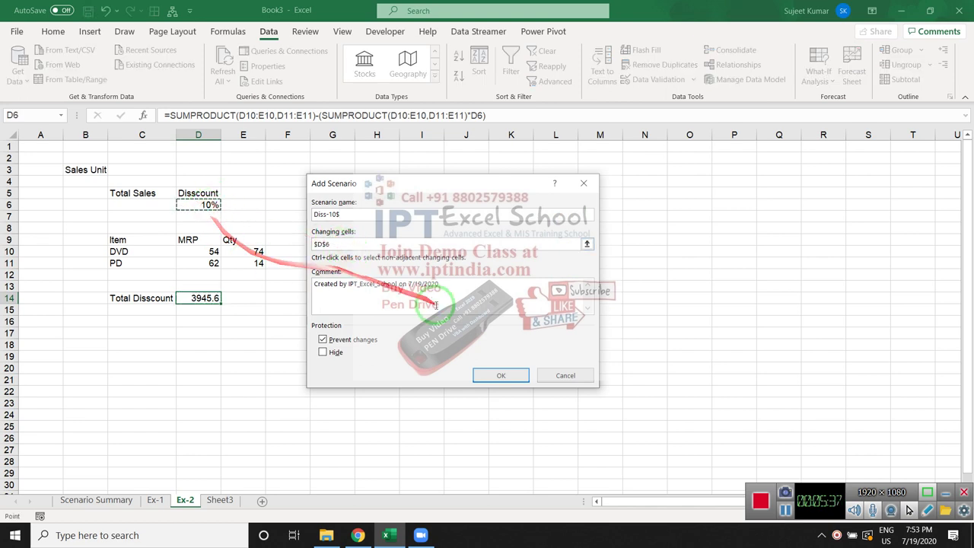
left_click(498, 375)
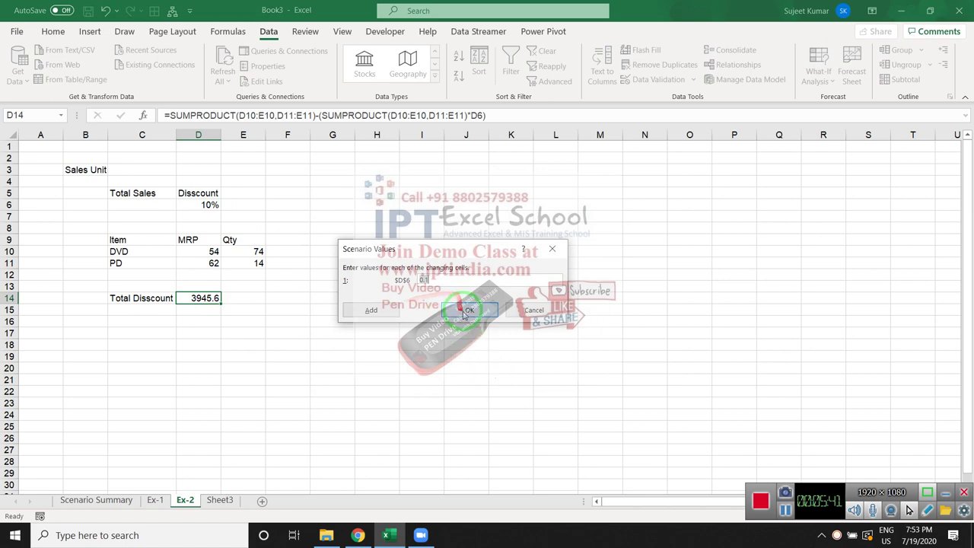
left_click(370, 310)
type("Diss-20%")
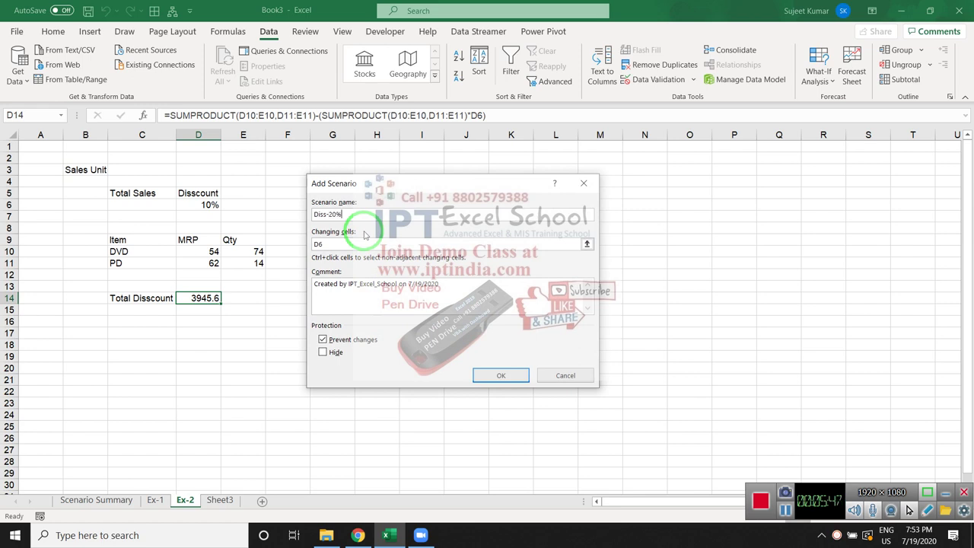
left_click(498, 375)
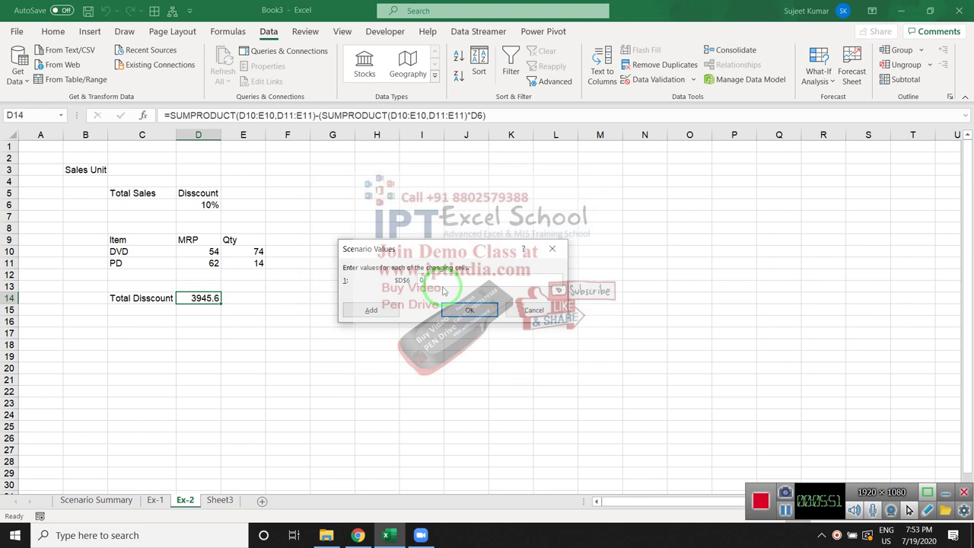
left_click(468, 310)
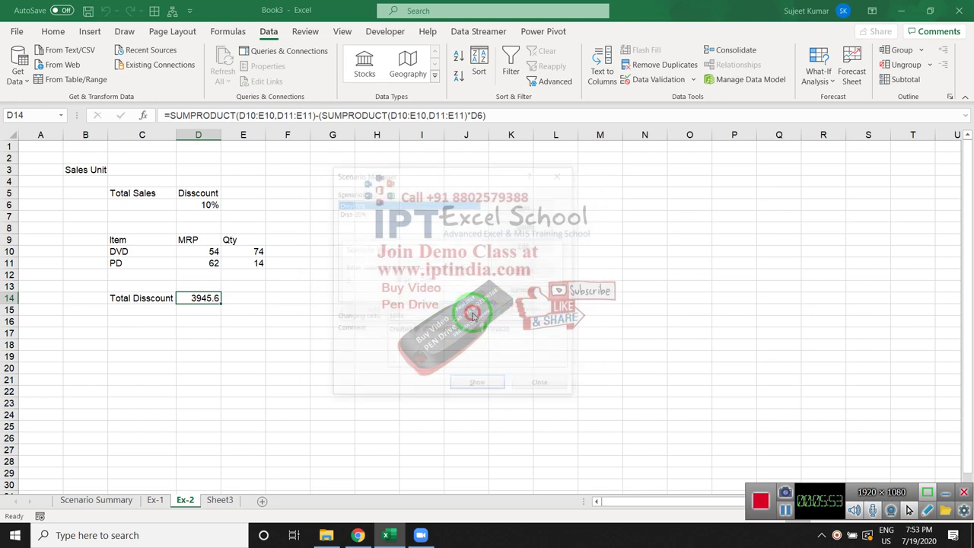
- Add scenarios Diss-30% and Diss-40% setting D6 to 0.3 and 0.4
left_click(527, 205)
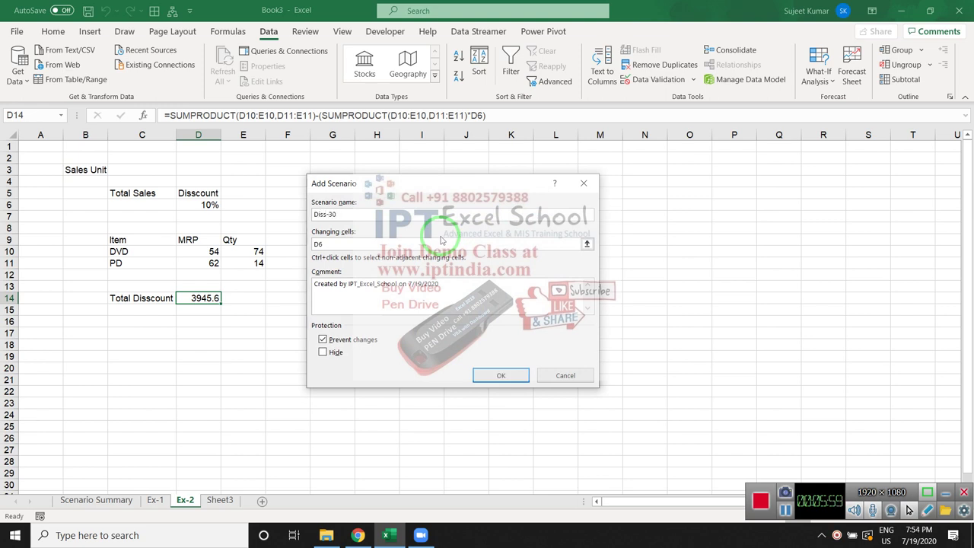
left_click(501, 375)
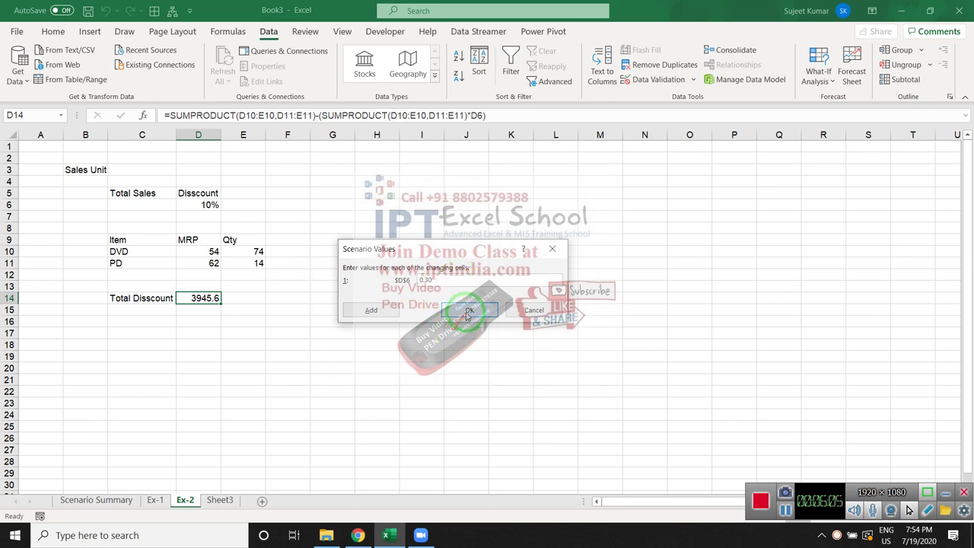
left_click(466, 310)
left_click(527, 206)
type("Diss-40%")
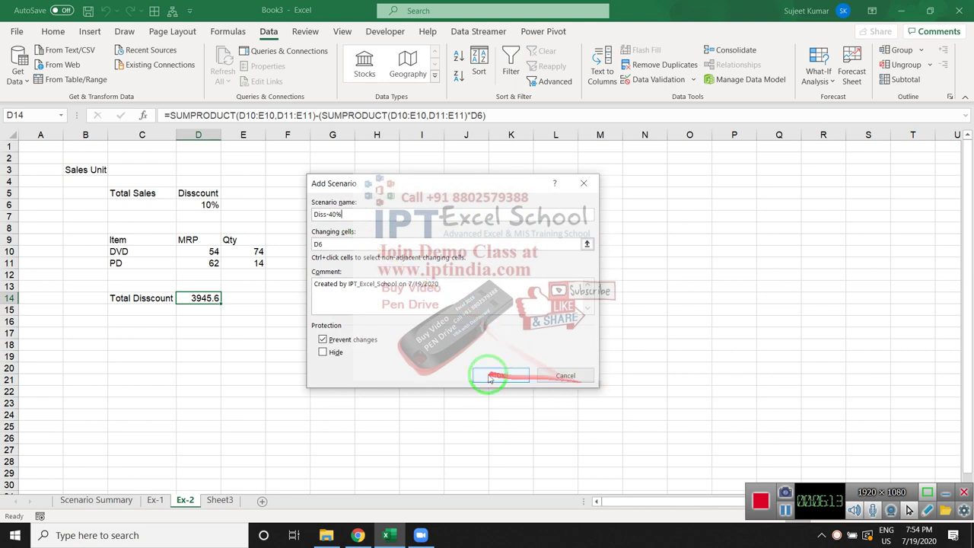
left_click(494, 374)
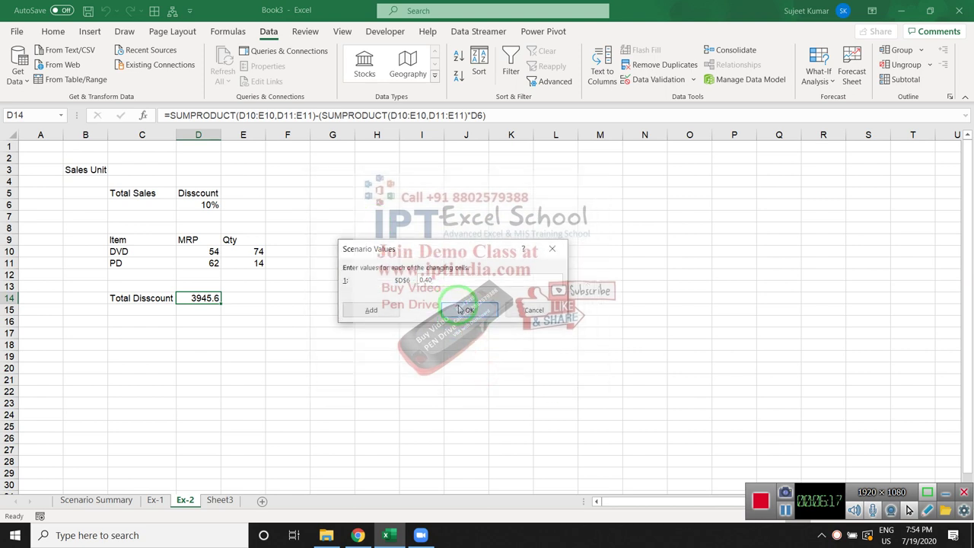
left_click(460, 307)
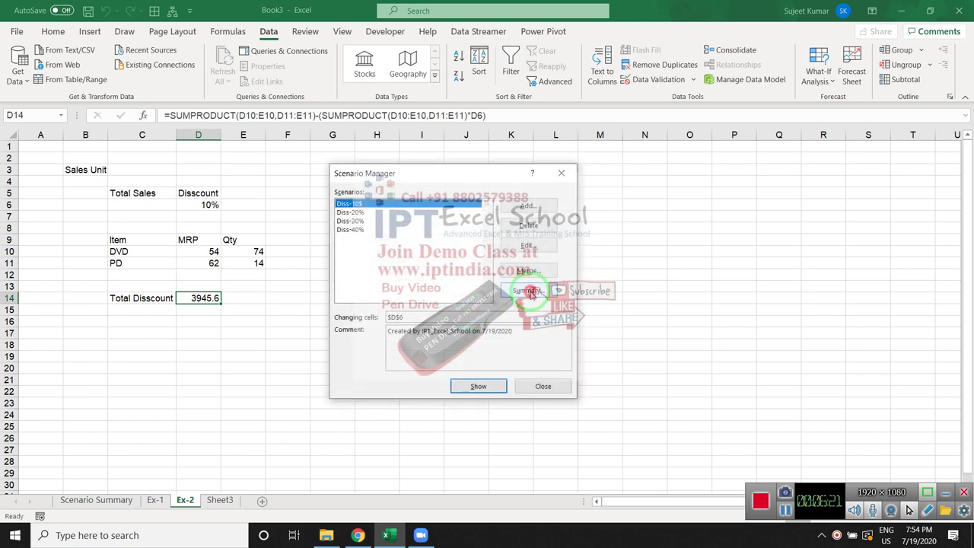
- Set up a scenario summary report for the discount scenarios with result cell D14
left_click(530, 292)
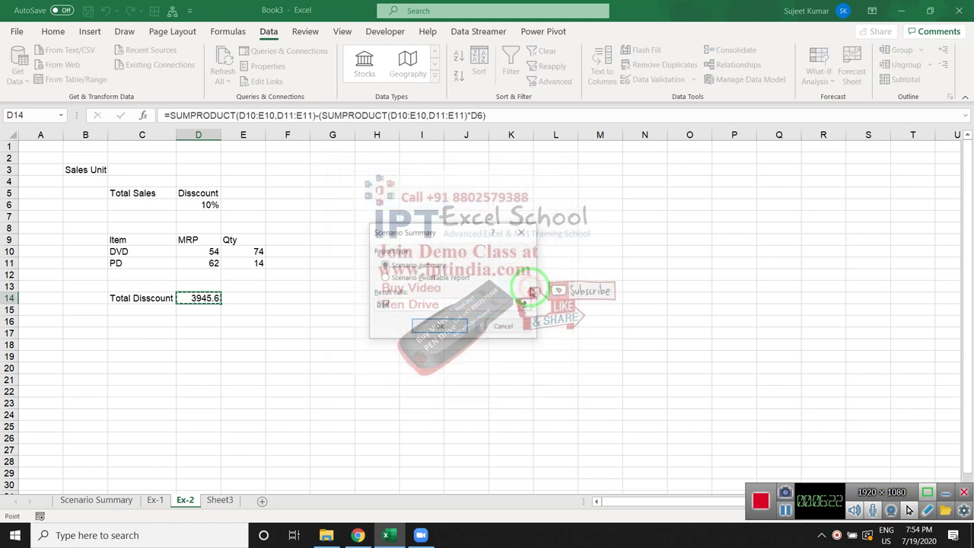
left_click(452, 327)
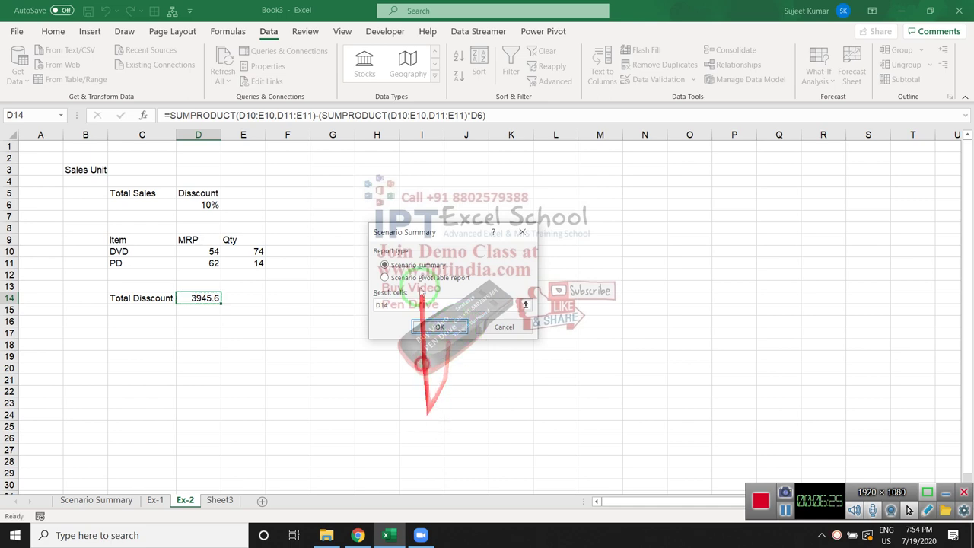
left_click(450, 327)
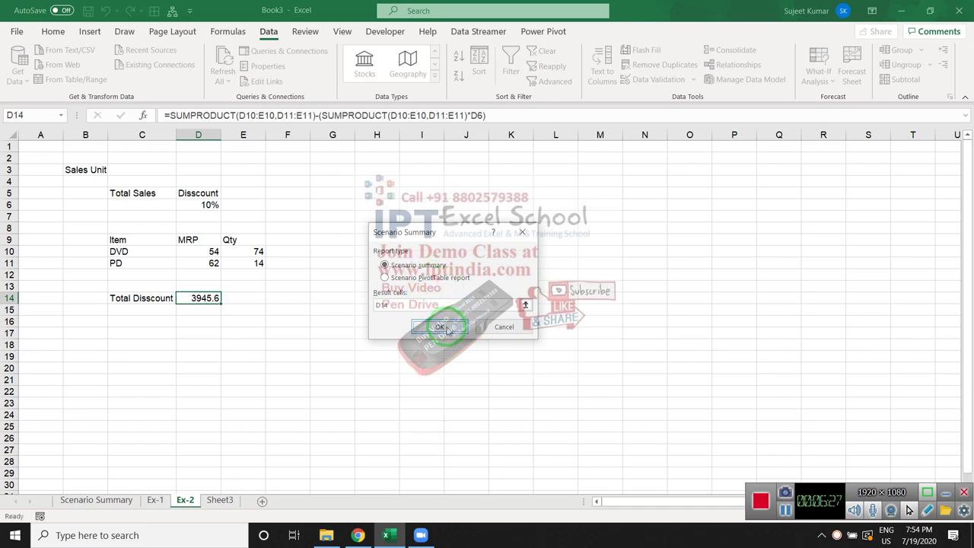
- Generate the Scenario Summary 2 report and highlight its scenario columns and total discount row
left_click(468, 328)
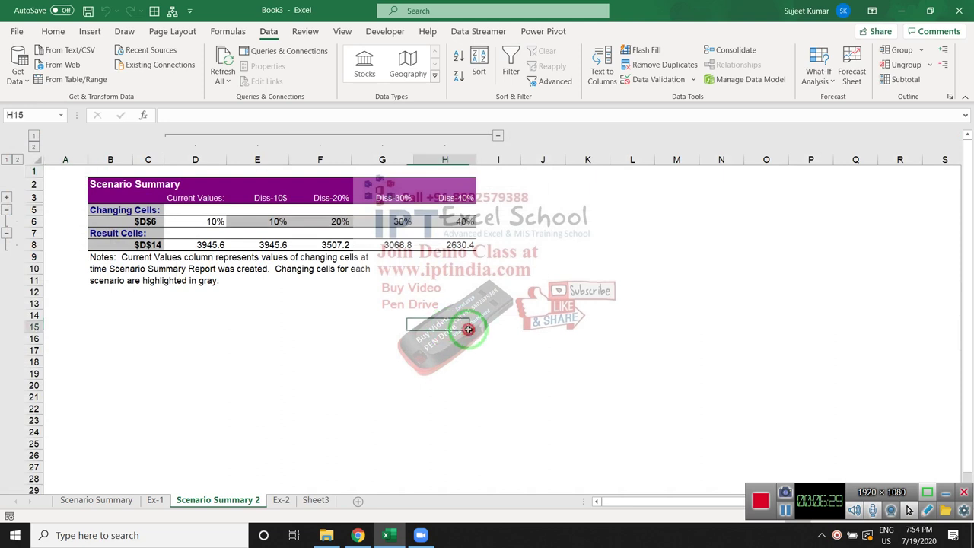
left_click(124, 184)
mouse_move(183, 198)
left_mouse_down()
mouse_move(316, 205)
mouse_move(456, 245)
left_mouse_up()
left_click(382, 292)
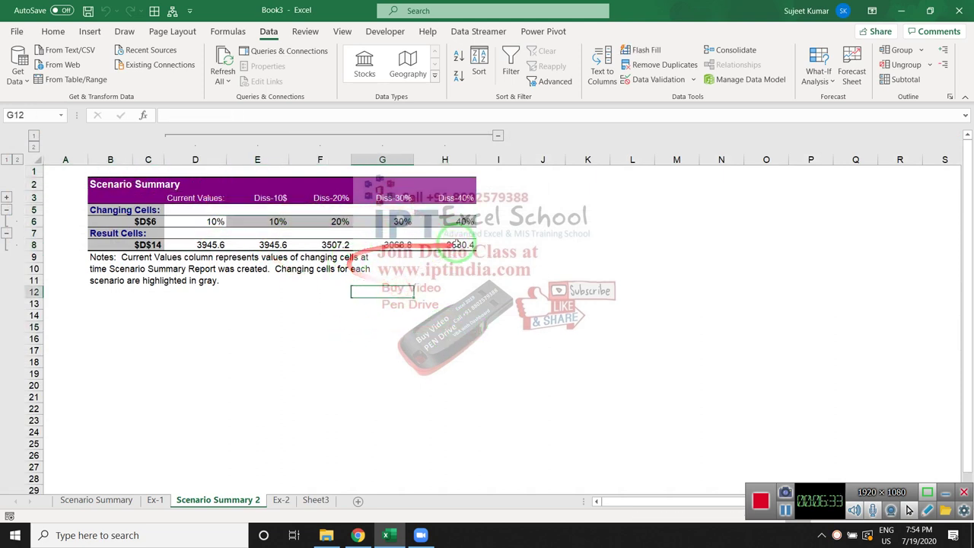
left_click_drag(457, 245, 236, 245)
left_click(263, 363)
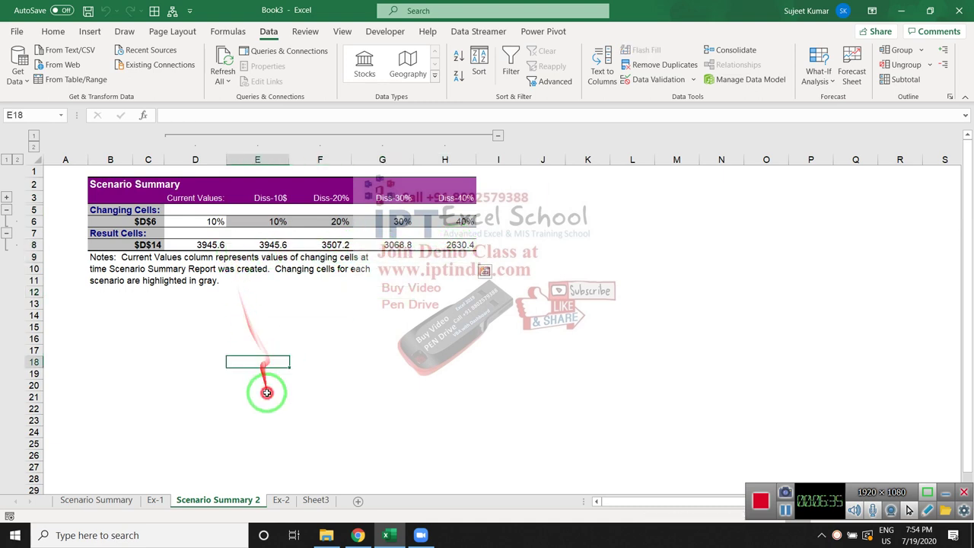
key("shift+Down")
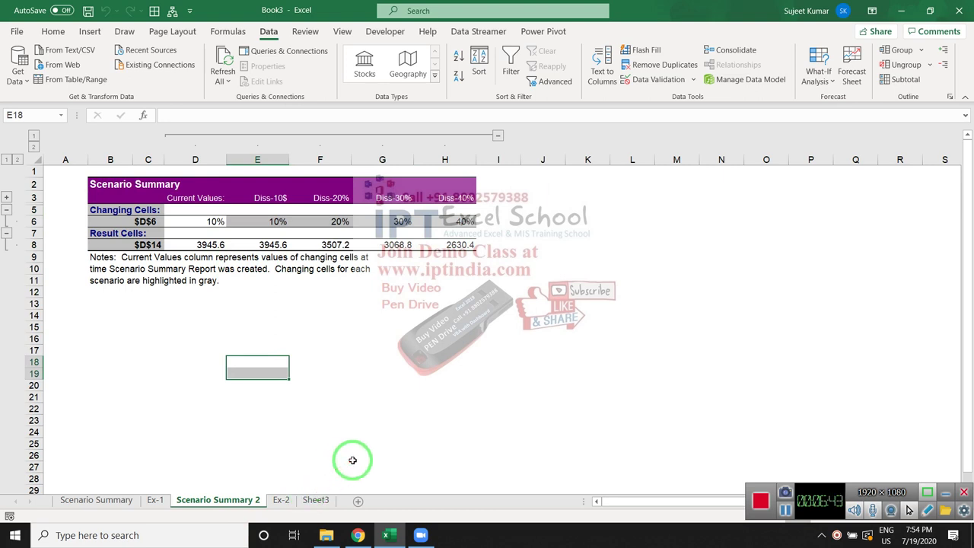
- Compare the Scenario Summary and Scenario Summary 2 sheets, then minimize Excel to the desktop
left_click(97, 500)
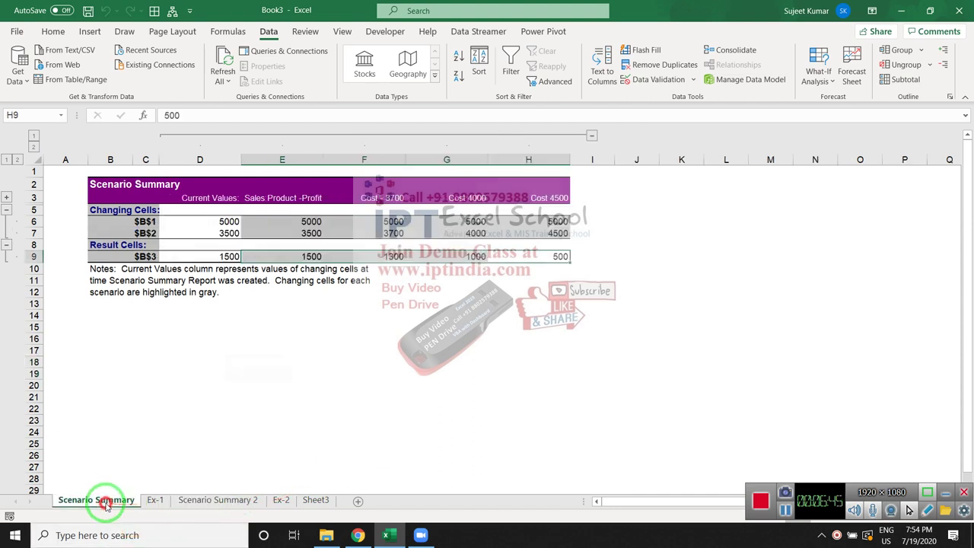
left_click(185, 502)
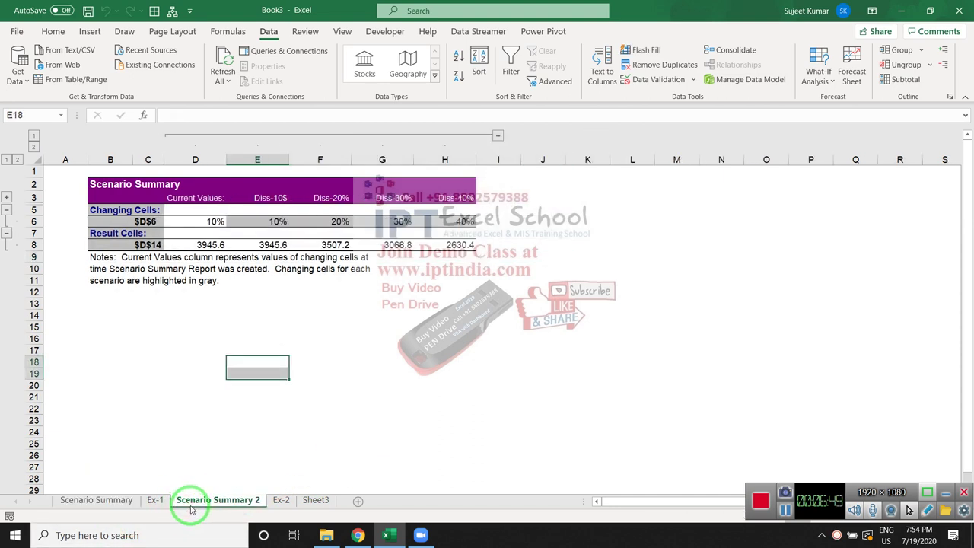
left_click(131, 327)
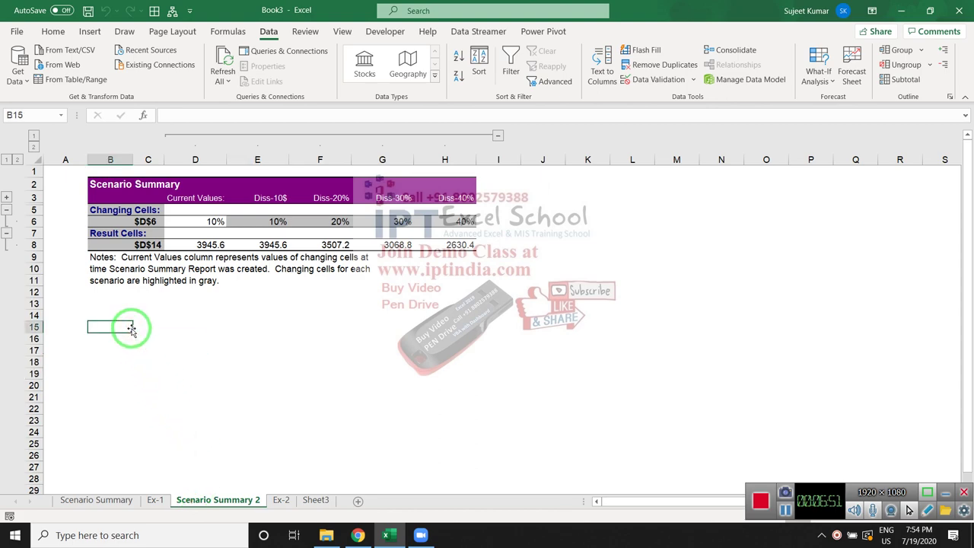
key("super+d")
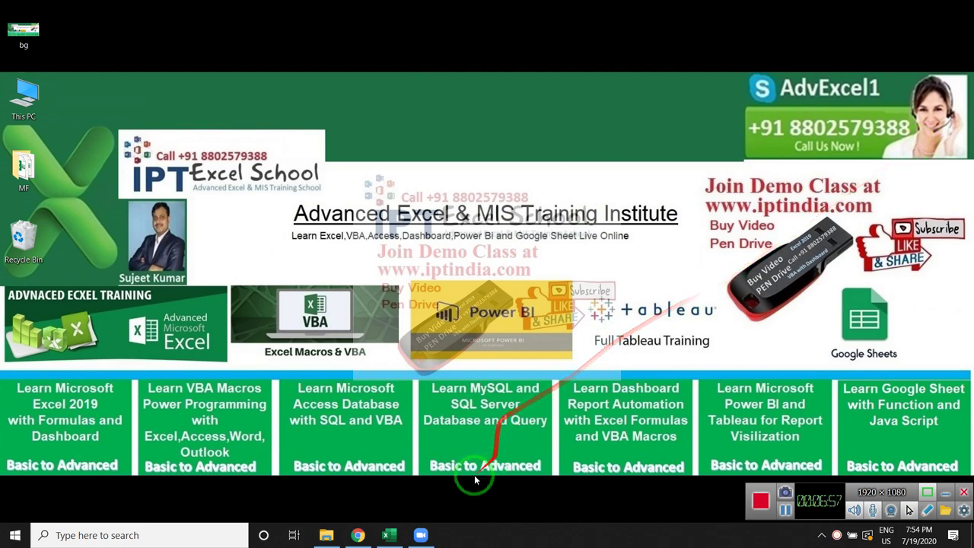
left_click(421, 534)
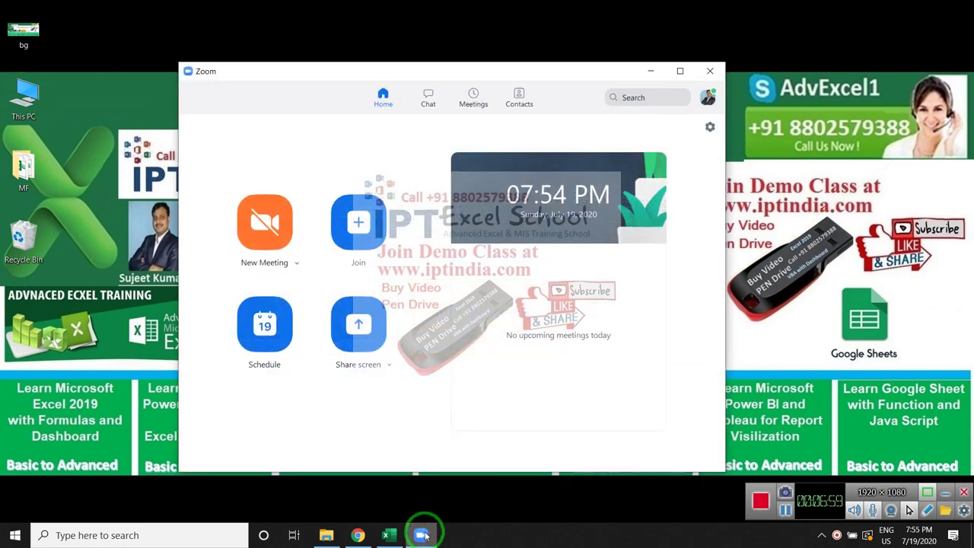
left_click(422, 535)
left_click_drag(686, 193, 886, 228)
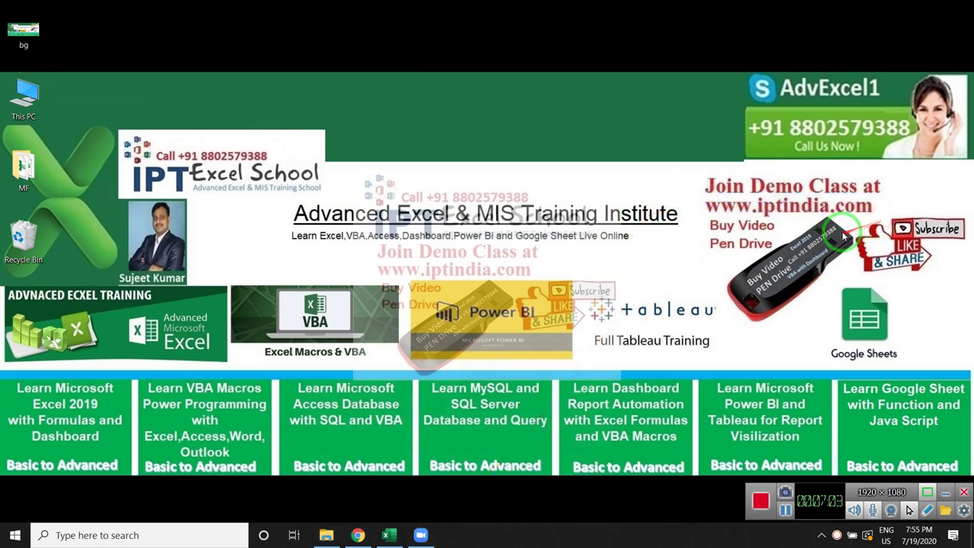